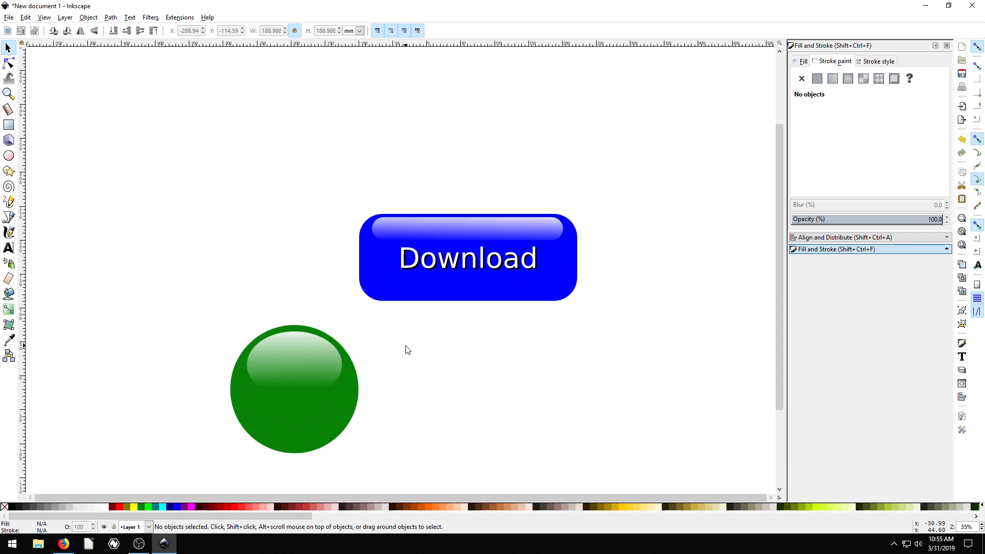
Examine the existing blue Download button and the green glossy circle on the canvas
{"action": "scroll", "coordinate": [447, 362], "scroll_direction": "down", "scroll_amount": 2}
{"action": "left_click_drag", "start_coordinate": [475, 361], "coordinate": [425, 338]}
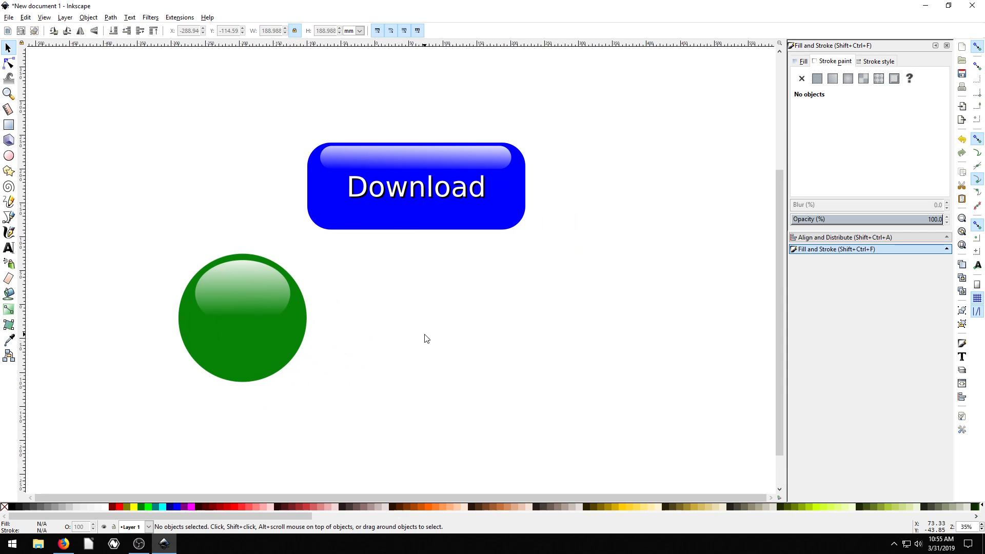
{"action": "key", "text": "minus"}
{"action": "key", "text": "minus"}
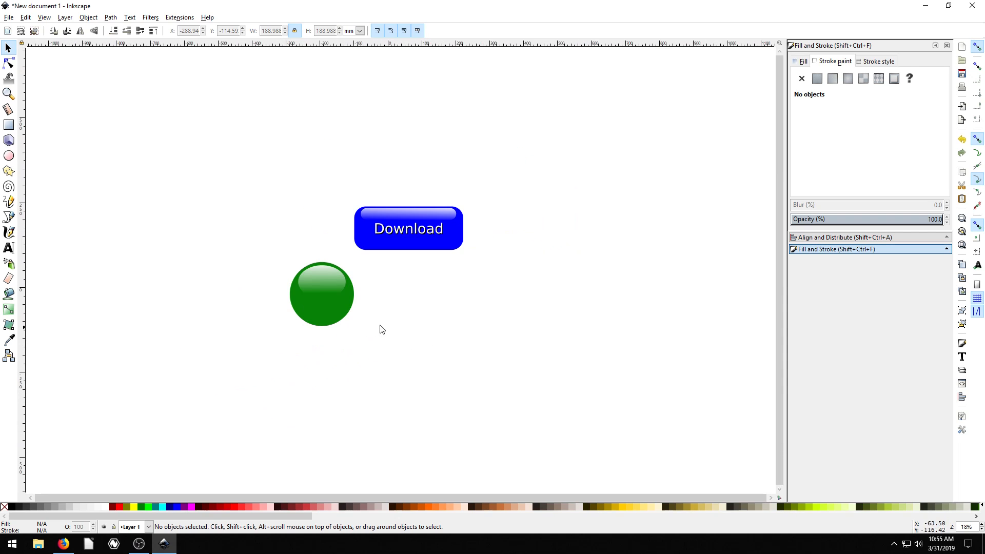
{"action": "left_click_drag", "start_coordinate": [279, 290], "coordinate": [335, 296]}
{"action": "left_click_drag", "start_coordinate": [501, 317], "coordinate": [345, 279]}
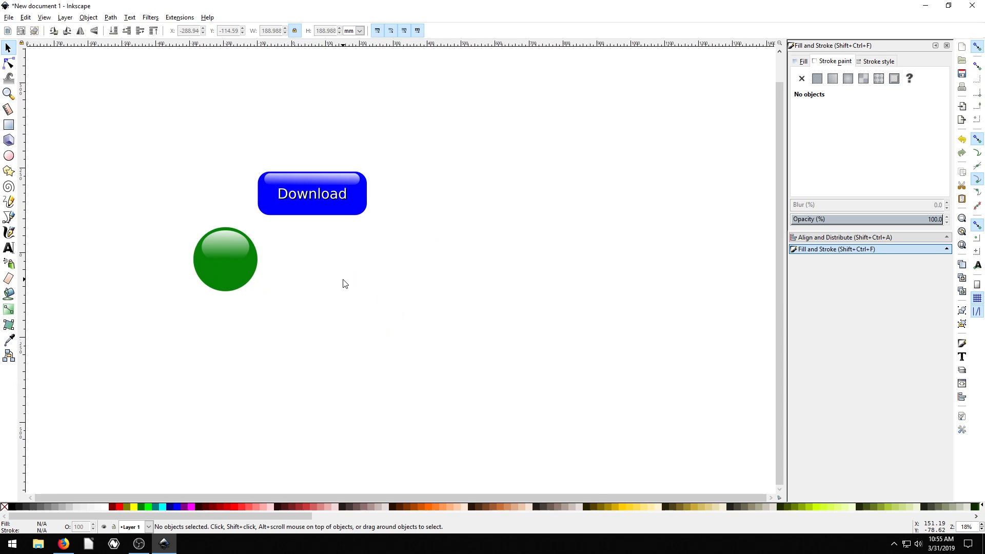
{"action": "key", "text": "plus"}
{"action": "key", "text": "plus"}
Add the text "Download" in an empty area of the canvas, away from the existing buttons
{"action": "left_click_drag", "start_coordinate": [451, 195], "coordinate": [5, 214]}
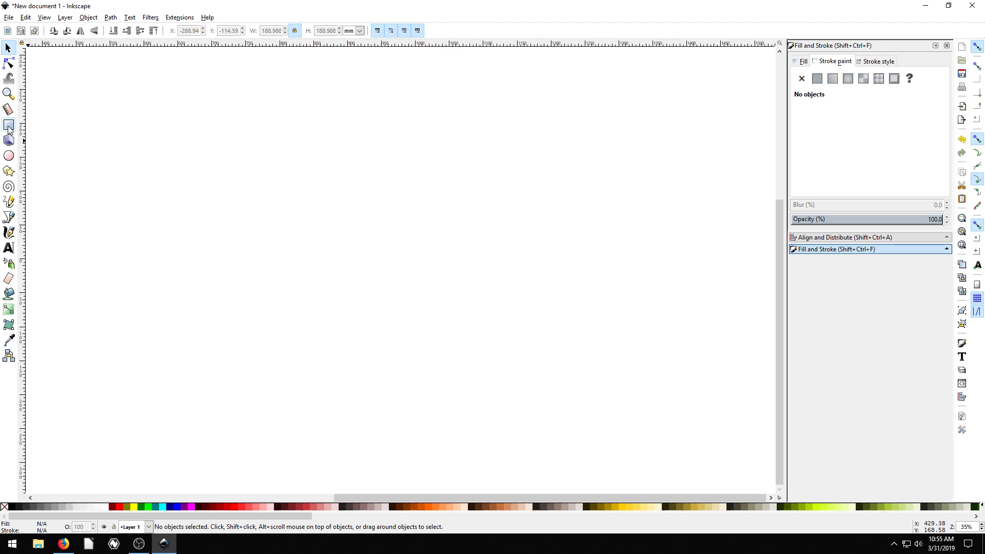
{"action": "left_click", "coordinate": [9, 248]}
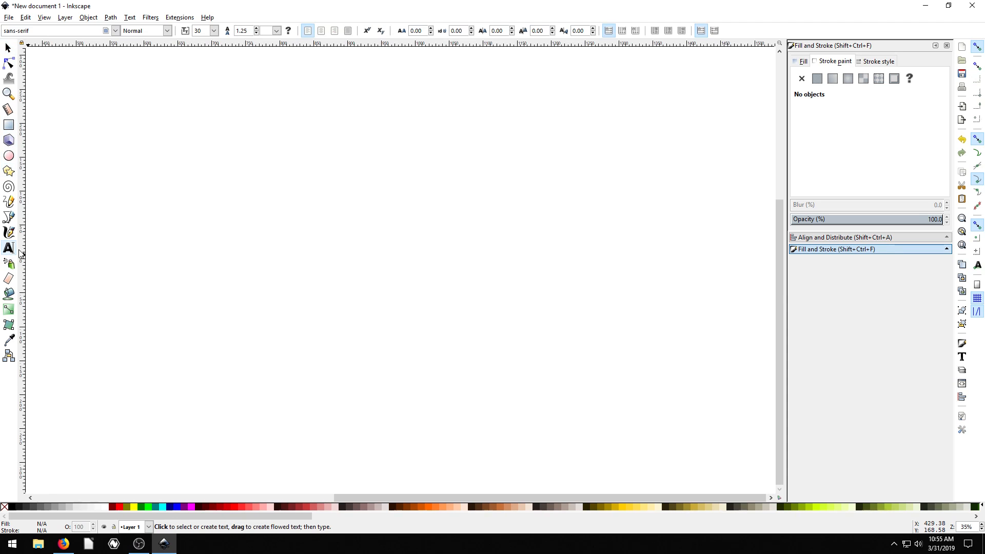
{"action": "left_click", "coordinate": [281, 197]}
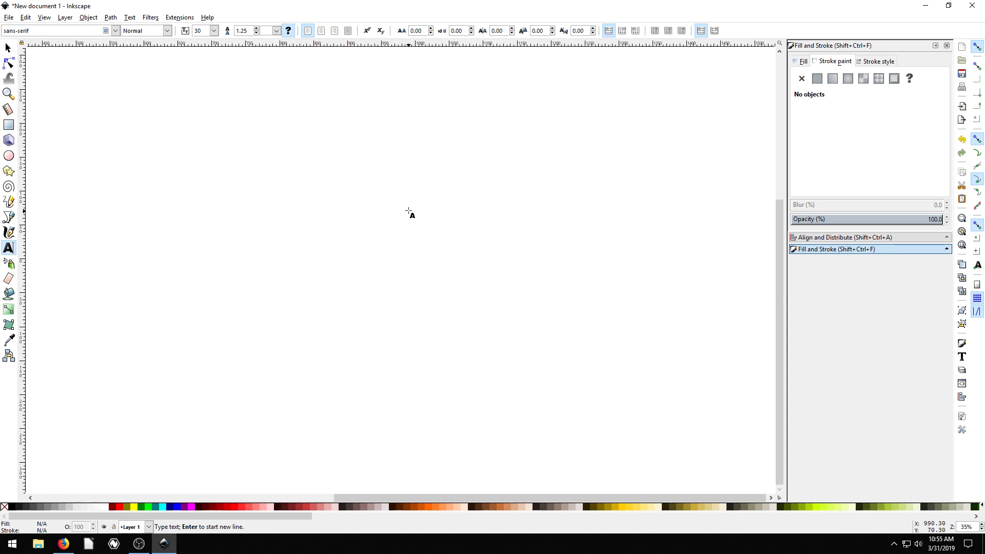
{"action": "type", "text": "Download"}
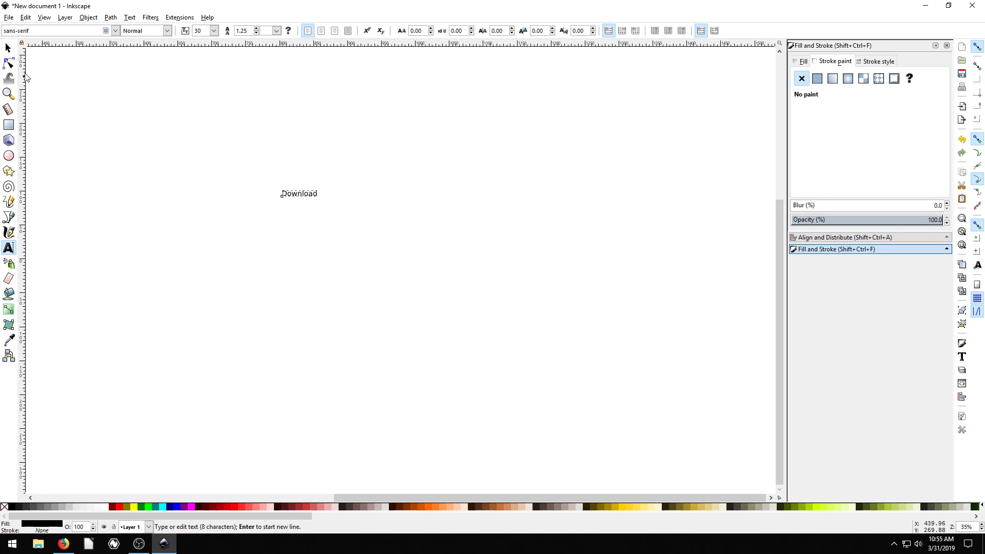
Scale the Download text proportionally to about 388 × 63 mm and move it slightly closer to the middle of the empty area
{"action": "left_click", "coordinate": [7, 48]}
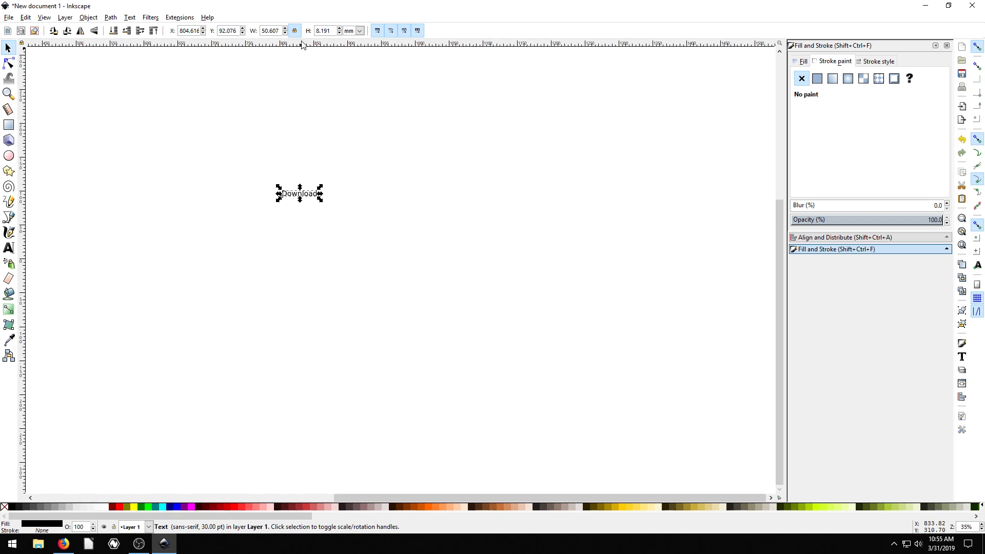
{"action": "left_click", "coordinate": [294, 31]}
{"action": "left_click_drag", "start_coordinate": [321, 198], "coordinate": [532, 289]}
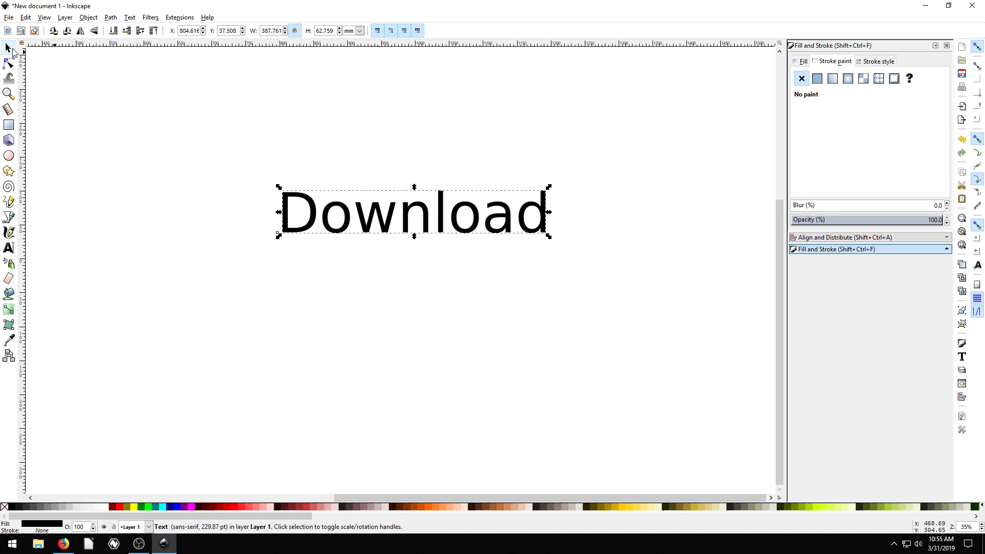
{"action": "left_click", "coordinate": [315, 207]}
{"action": "left_click_drag", "start_coordinate": [315, 206], "coordinate": [264, 220]}
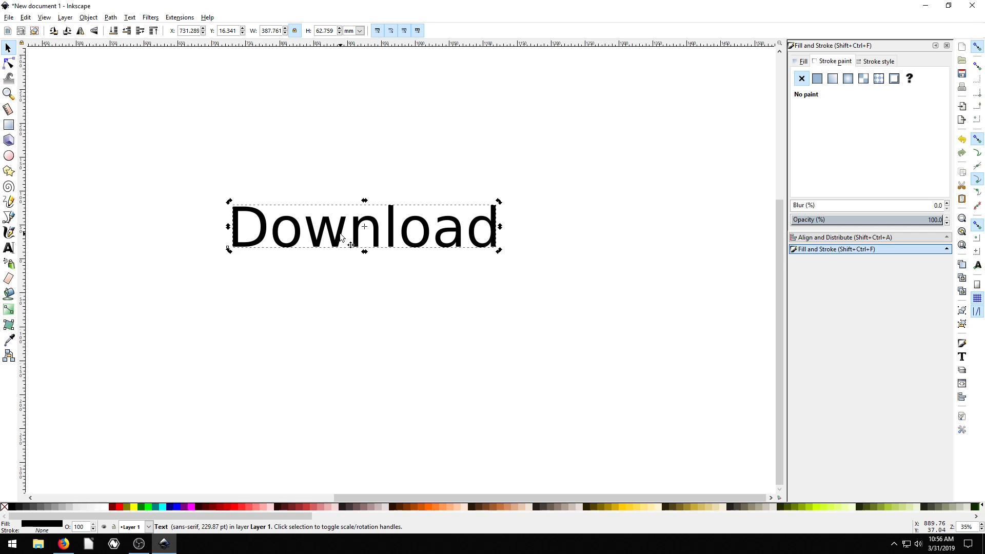
{"action": "left_click", "coordinate": [272, 281]}
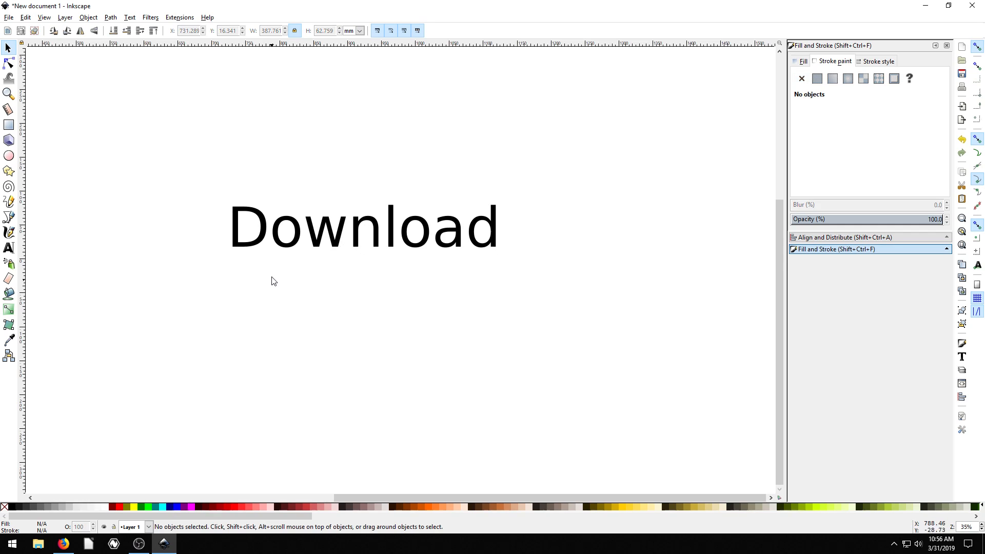
Draw a rectangle about 542 × 214 mm that covers the Download text with a margin on all sides
{"action": "left_click", "coordinate": [9, 125]}
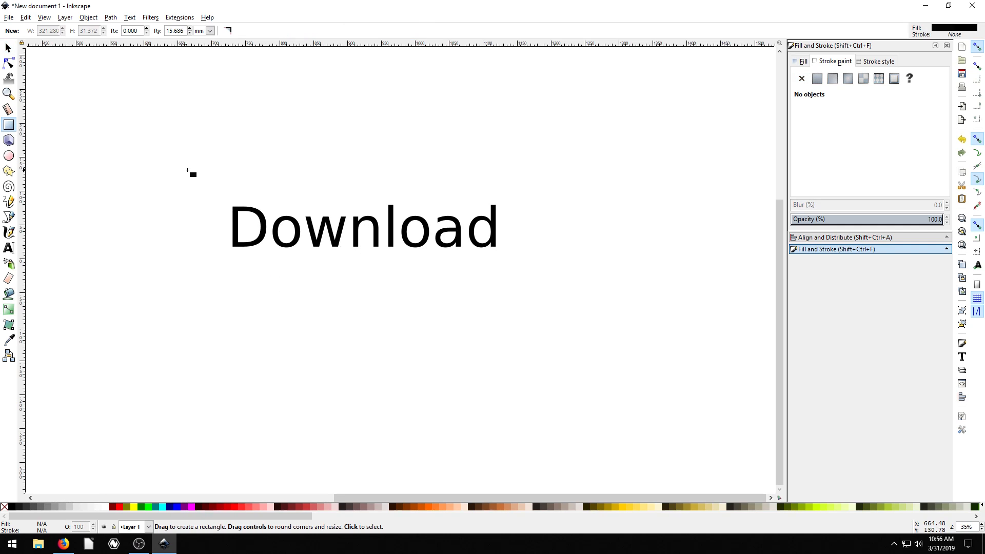
{"action": "left_click_drag", "start_coordinate": [186, 165], "coordinate": [555, 312]}
{"action": "left_click", "coordinate": [8, 47]}
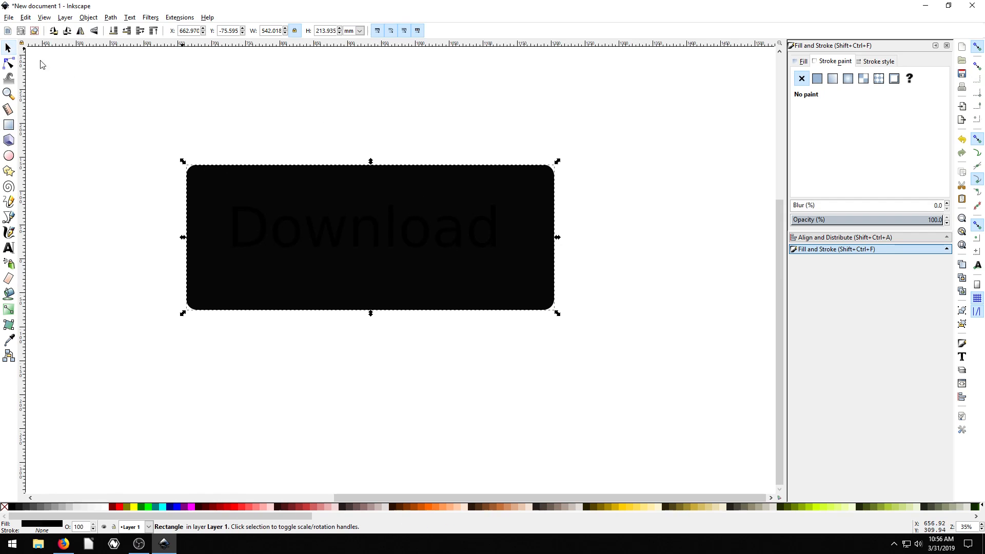
Reset the rectangle's corner rounding and round its corners strongly, to a vertical radius of about 64 mm
{"action": "double_click", "coordinate": [532, 176]}
{"action": "mouse_move", "coordinate": [555, 175]}
{"action": "left_mouse_down"}
{"action": "mouse_move", "coordinate": [563, 156]}
{"action": "mouse_move", "coordinate": [556, 176]}
{"action": "mouse_move", "coordinate": [556, 166]}
{"action": "left_mouse_up"}
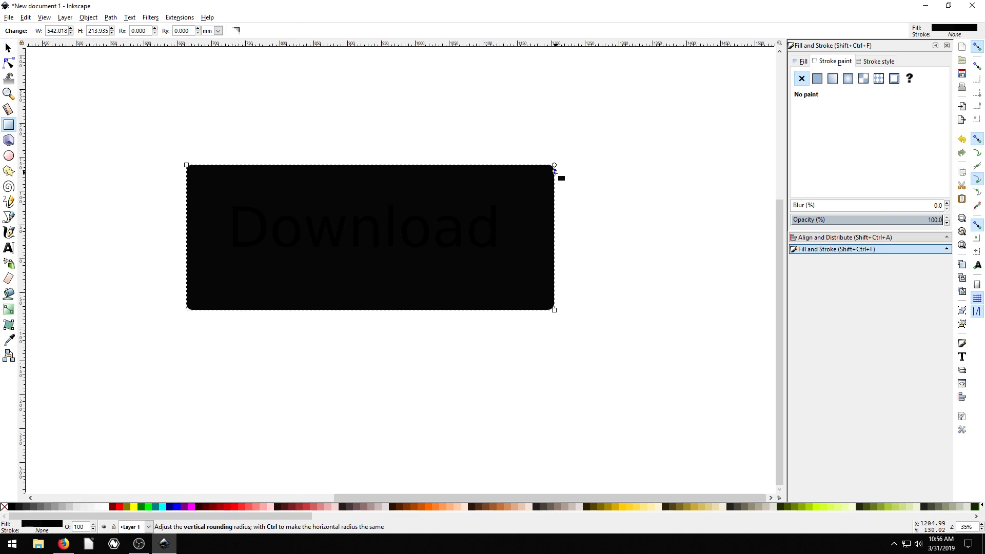
{"action": "left_click_drag", "start_coordinate": [554, 171], "coordinate": [563, 210]}
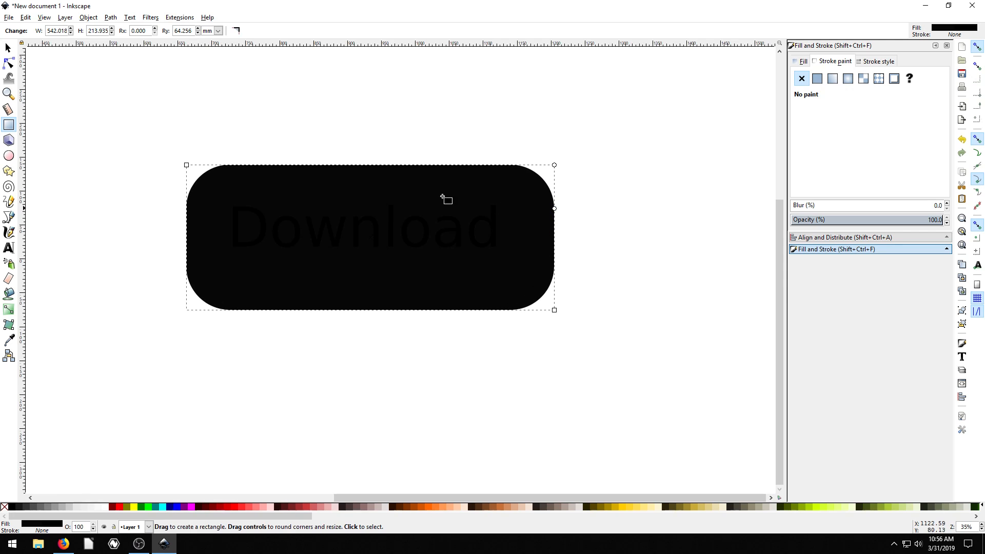
Fill the rounded rectangle with orange and lower it behind the Download text
{"action": "left_click", "coordinate": [8, 48]}
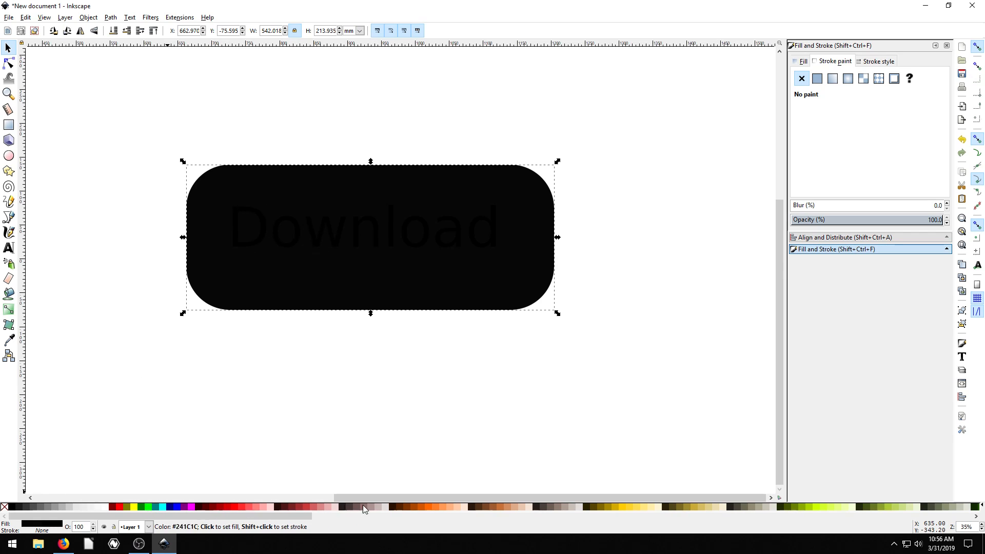
{"action": "left_click", "coordinate": [435, 507]}
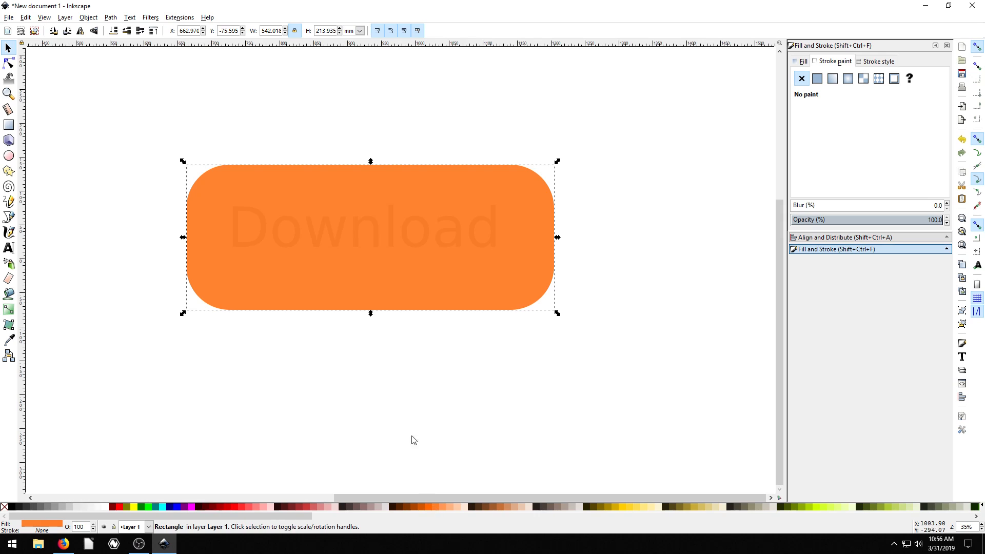
{"action": "left_click", "coordinate": [114, 33]}
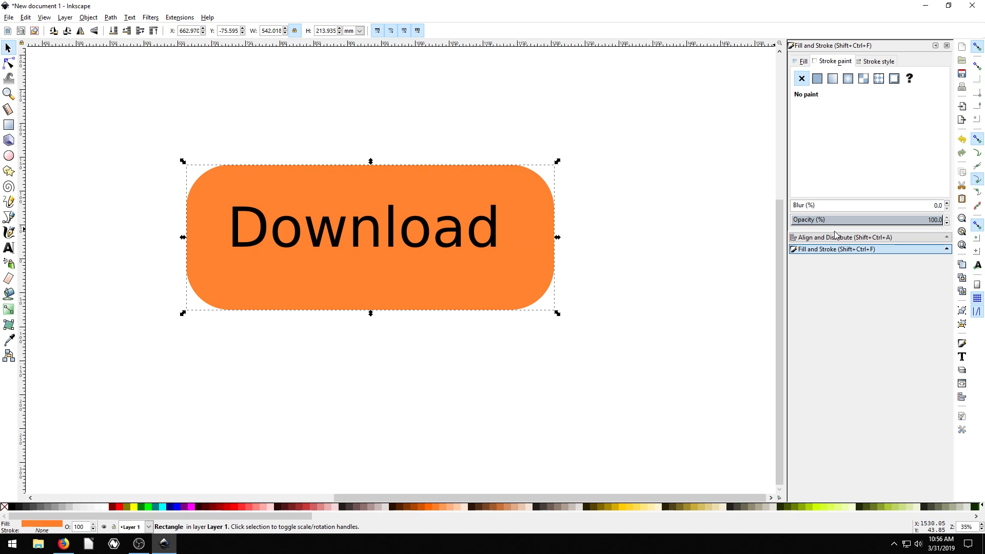
Raise the alpha of the orange rectangle's fill to its maximum
{"action": "left_click", "coordinate": [512, 199]}
{"action": "left_click", "coordinate": [799, 60]}
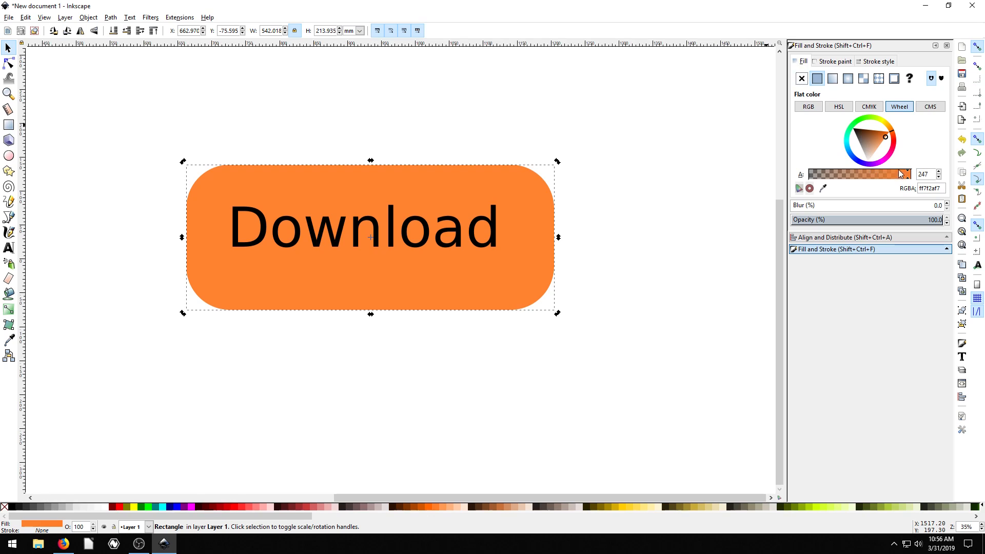
{"action": "left_click_drag", "start_coordinate": [908, 177], "coordinate": [924, 177]}
{"action": "left_click", "coordinate": [363, 342]}
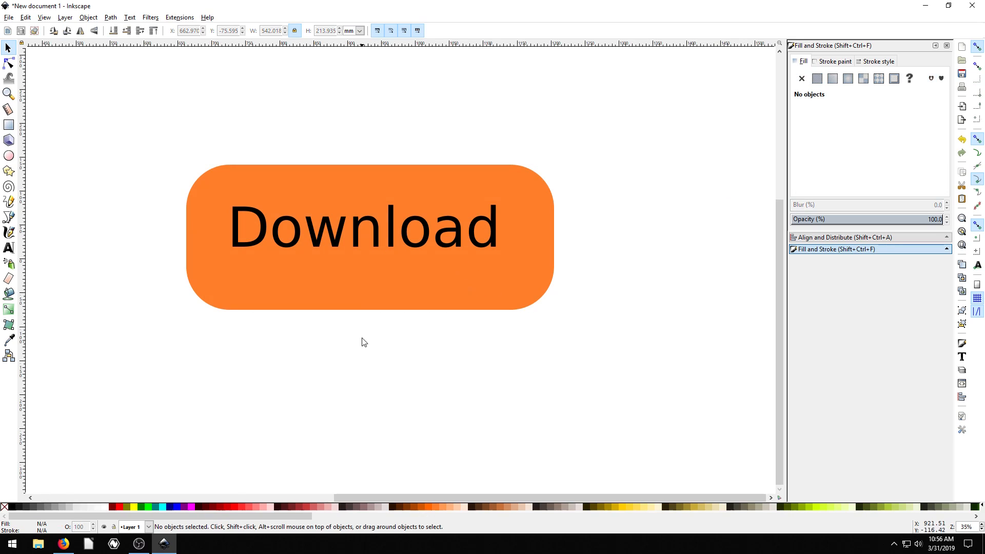
Center the Download text horizontally and vertically on the orange rectangle with Align and Distribute
{"action": "left_click", "coordinate": [346, 234]}
{"action": "left_click", "coordinate": [91, 19]}
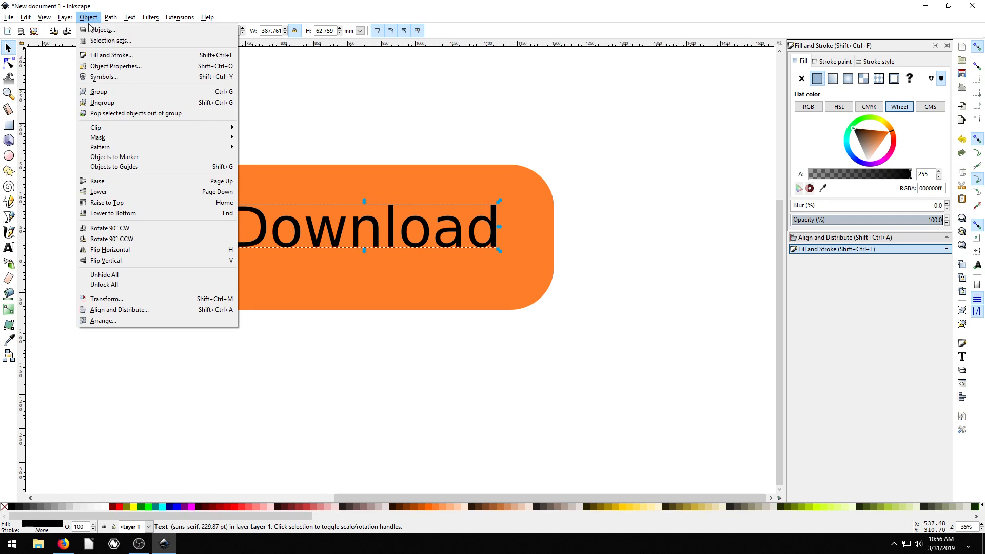
{"action": "left_click", "coordinate": [121, 309]}
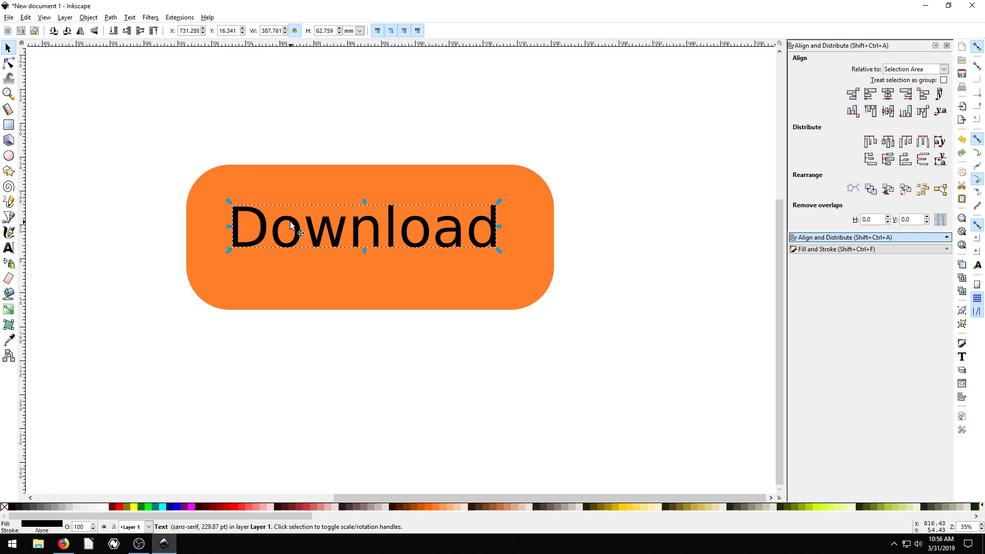
{"action": "mouse_move", "coordinate": [291, 223]}
{"action": "left_mouse_down"}
{"action": "mouse_move", "coordinate": [304, 231]}
{"action": "mouse_move", "coordinate": [297, 229]}
{"action": "left_mouse_up"}
{"action": "left_click", "coordinate": [154, 209]}
{"action": "left_click_drag", "start_coordinate": [135, 120], "coordinate": [593, 378]}
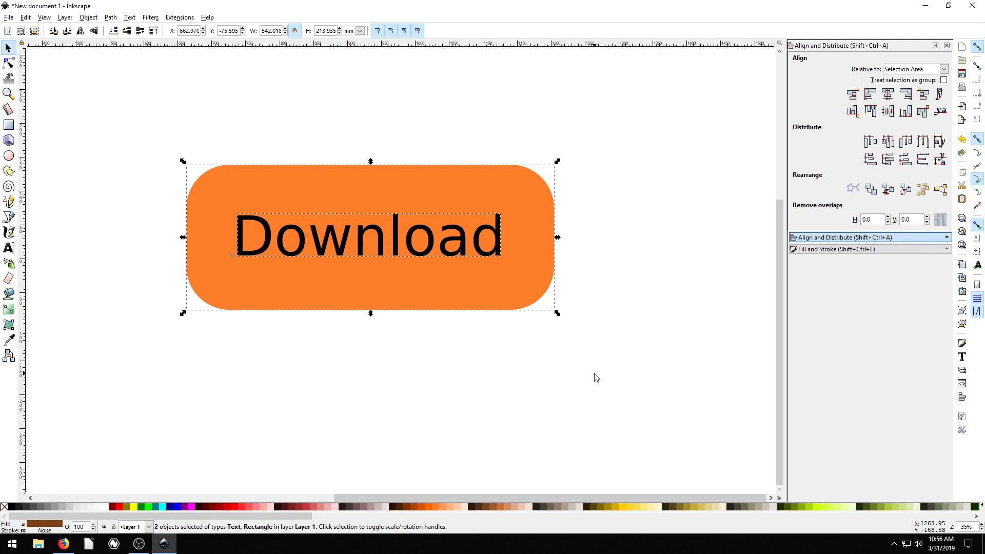
{"action": "left_click", "coordinate": [887, 95]}
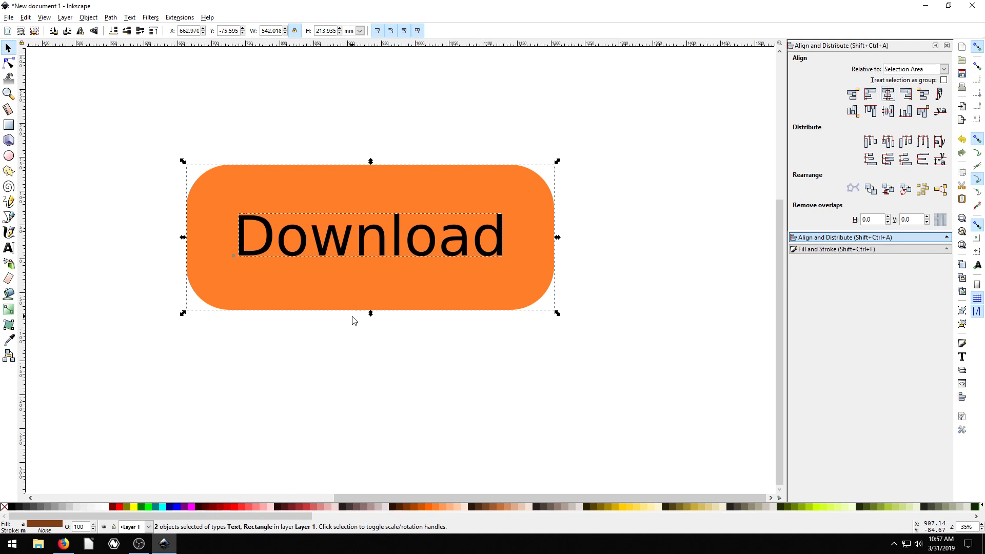
{"action": "left_click", "coordinate": [888, 110]}
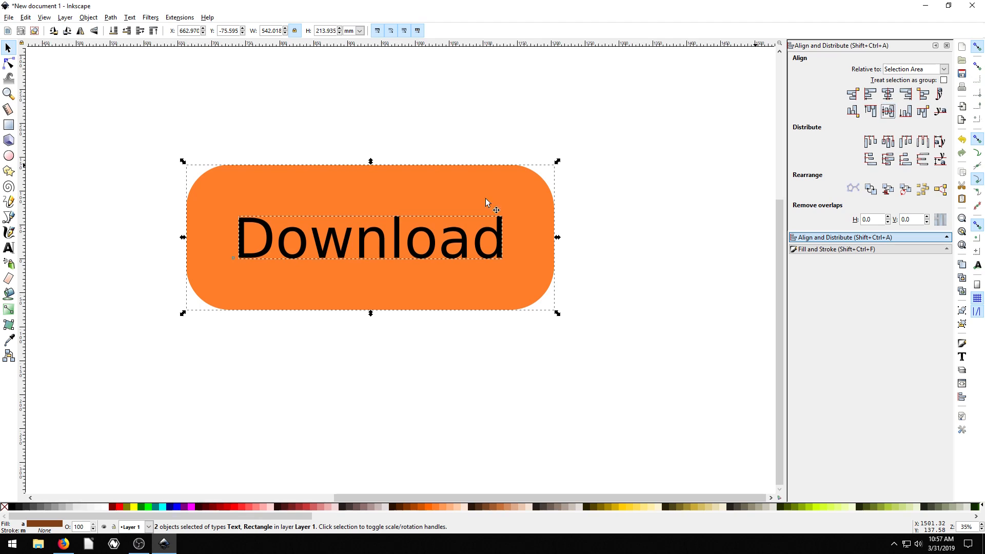
{"action": "left_click", "coordinate": [160, 336]}
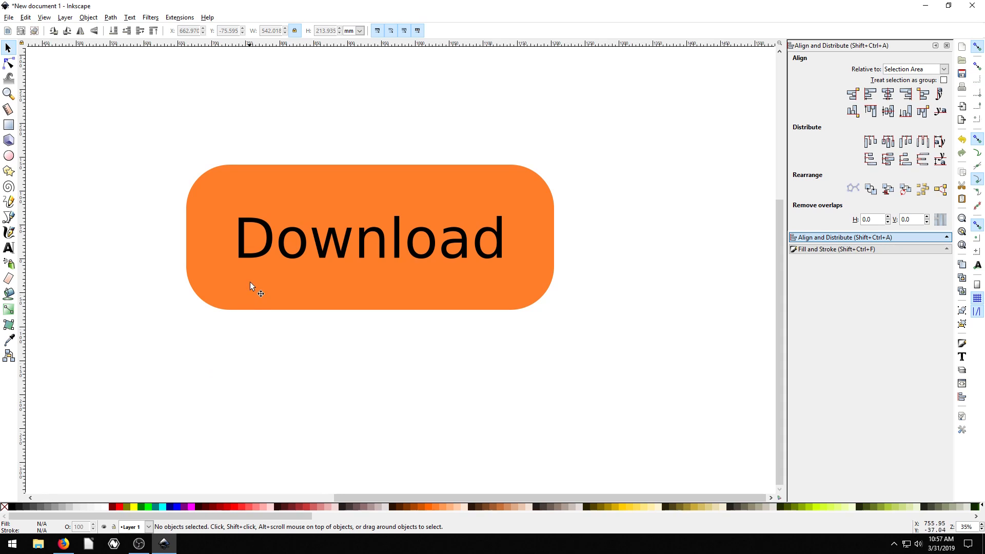
Change the fill of the Download text on the orange button to white
{"action": "left_click", "coordinate": [263, 252]}
{"action": "left_click", "coordinate": [107, 507]}
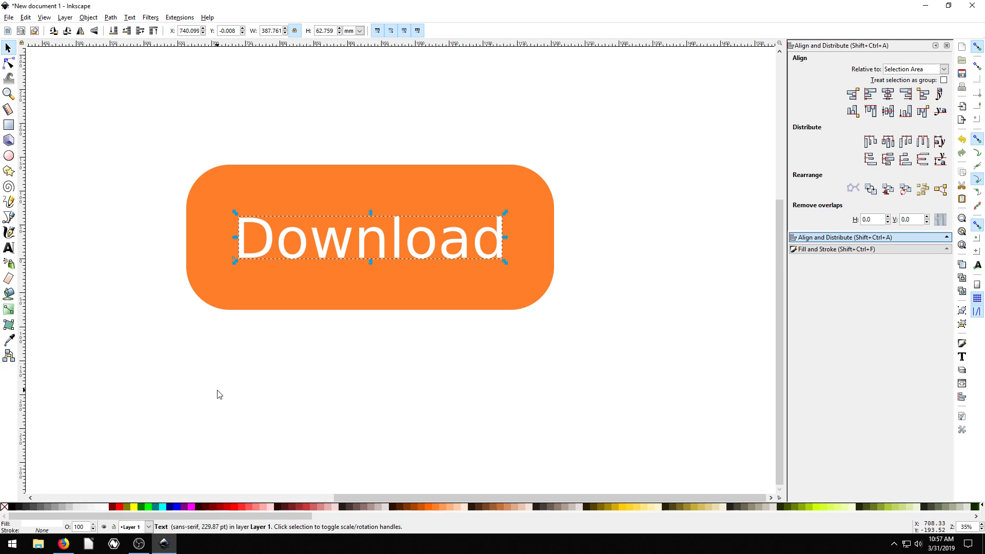
{"action": "left_click", "coordinate": [252, 380]}
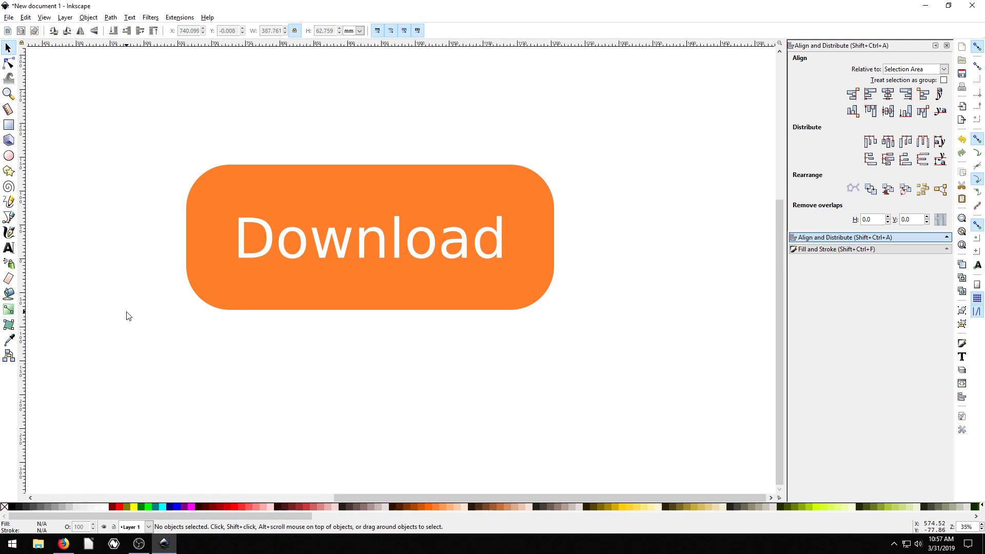
Select the glossy highlight on the blue Download button and shift it slightly downward
{"action": "key", "text": "minus"}
{"action": "key", "text": "minus"}
{"action": "key", "text": "minus"}
{"action": "left_click_drag", "start_coordinate": [101, 307], "coordinate": [244, 299]}
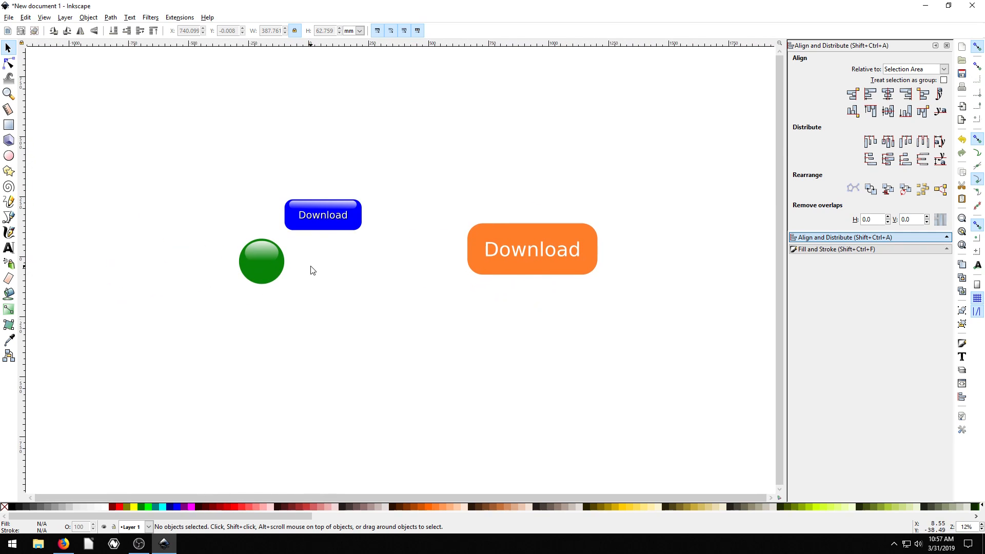
{"action": "scroll", "coordinate": [352, 255], "scroll_direction": "up", "scroll_amount": 2}
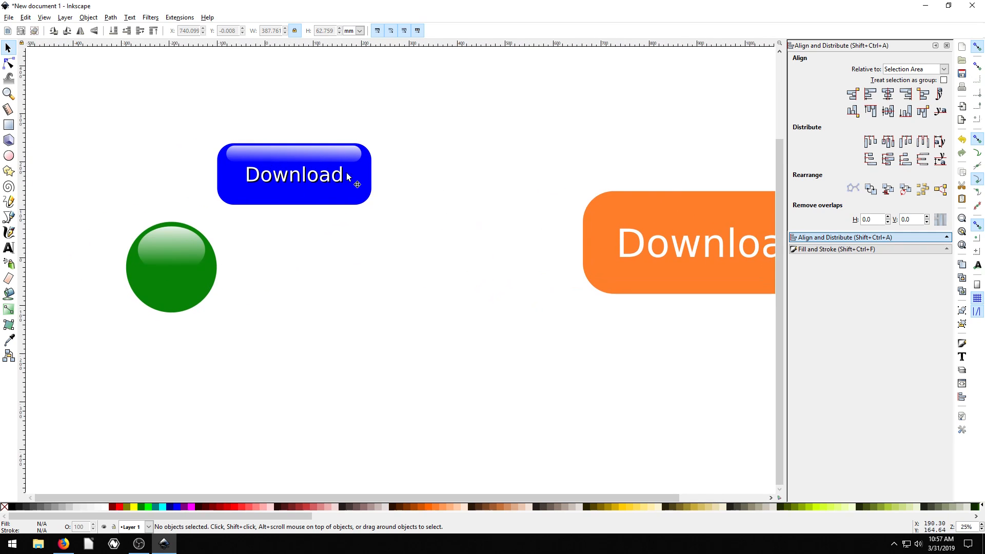
{"action": "left_click", "coordinate": [320, 158]}
{"action": "mouse_move", "coordinate": [321, 156]}
{"action": "left_mouse_down"}
{"action": "mouse_move", "coordinate": [303, 210]}
{"action": "mouse_move", "coordinate": [317, 158]}
{"action": "left_mouse_up"}
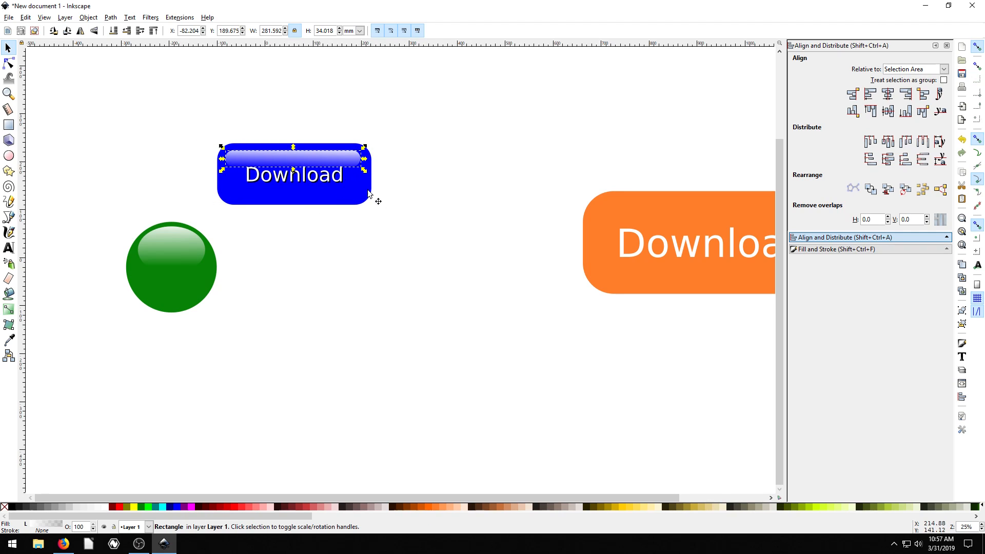
Draw a rounded rectangle about 439 × 42 mm along the orange button's upper edge, above the text, and fill it white
{"action": "left_click_drag", "start_coordinate": [547, 259], "coordinate": [371, 256]}
{"action": "scroll", "coordinate": [372, 256], "scroll_direction": "right", "scroll_amount": 5}
{"action": "left_click", "coordinate": [384, 213]}
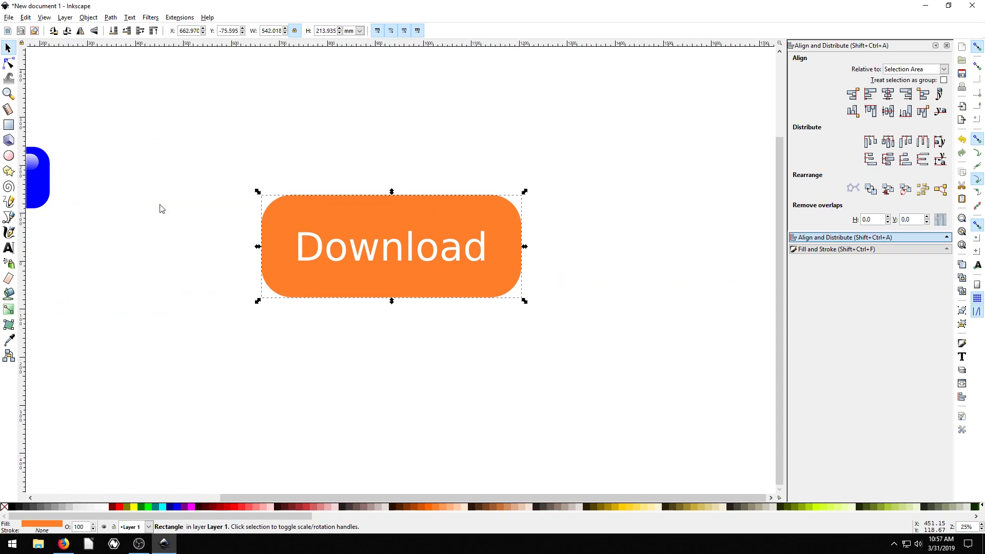
{"action": "left_click", "coordinate": [9, 125]}
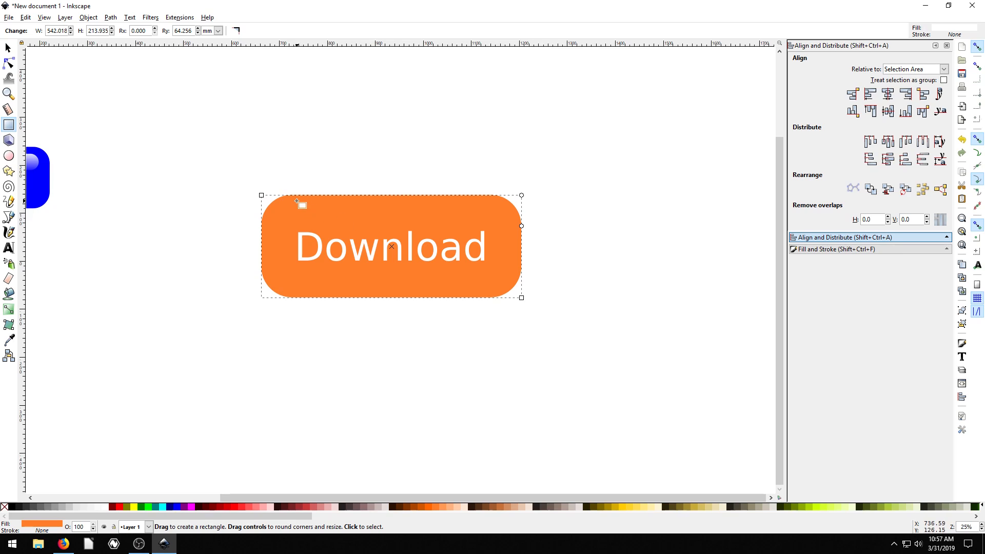
{"action": "left_click_drag", "start_coordinate": [290, 202], "coordinate": [501, 221]}
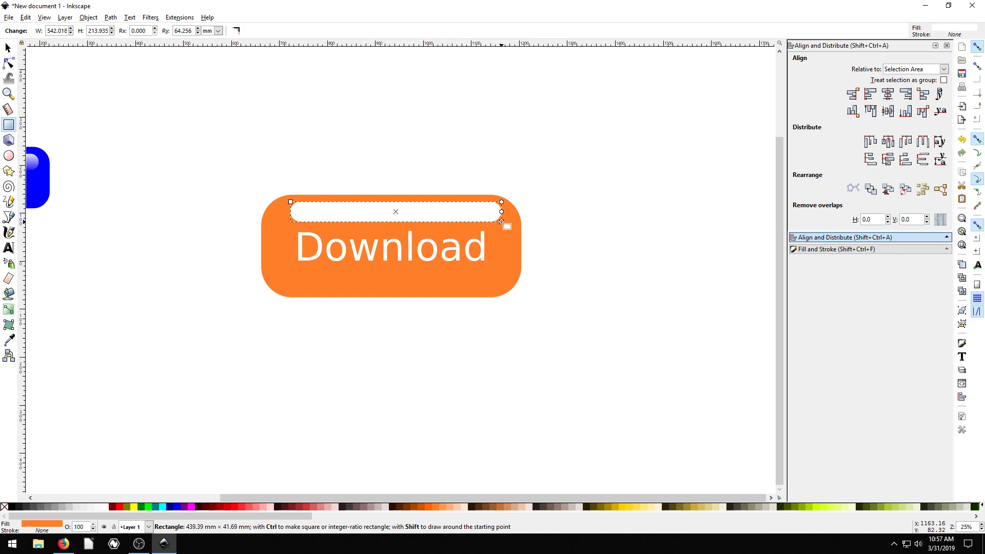
{"action": "left_click", "coordinate": [35, 506]}
{"action": "left_click", "coordinate": [103, 507]}
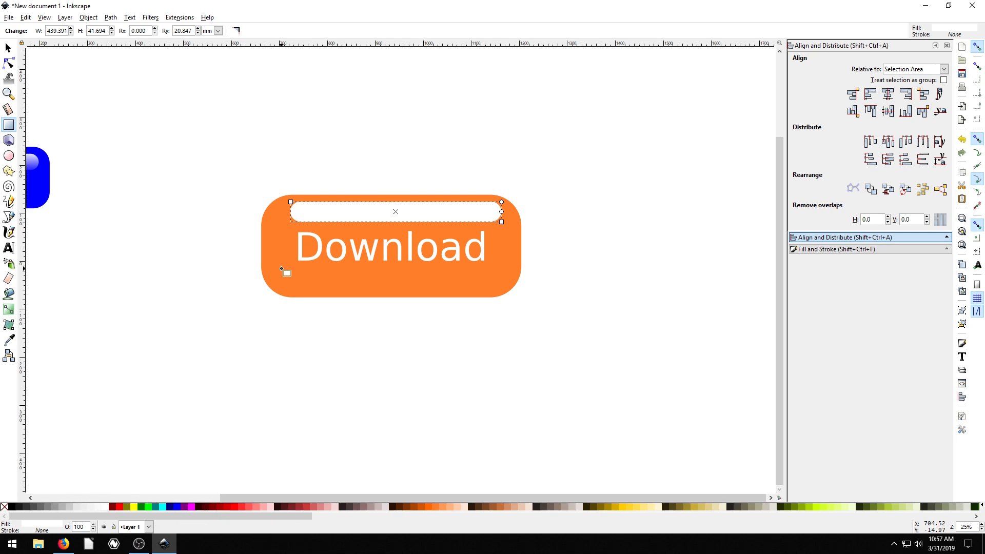
Widen the white highlight to about 452 mm and apply a vertical linear gradient fading from white to transparent downward
{"action": "left_click", "coordinate": [7, 48]}
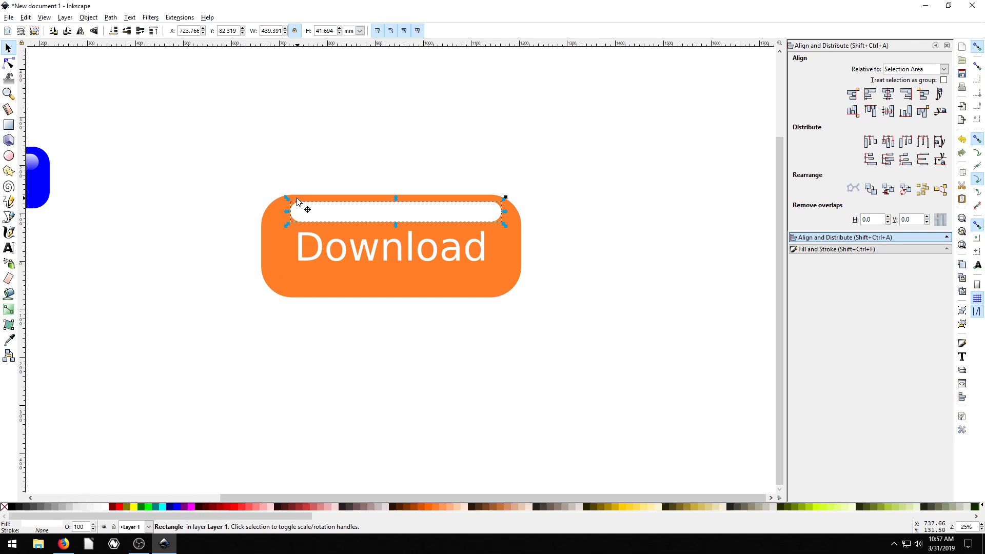
{"action": "left_click_drag", "start_coordinate": [286, 215], "coordinate": [279, 216]}
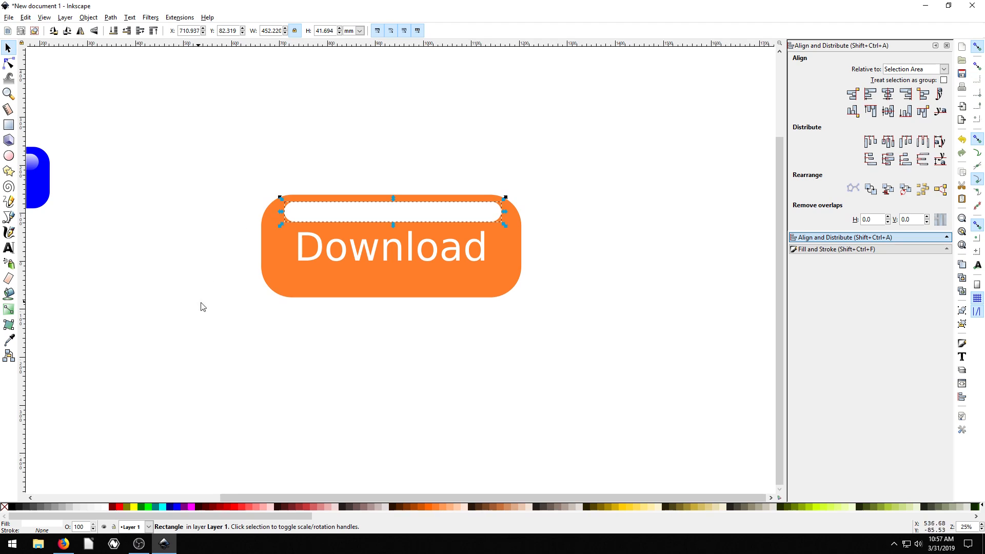
{"action": "left_click", "coordinate": [8, 309]}
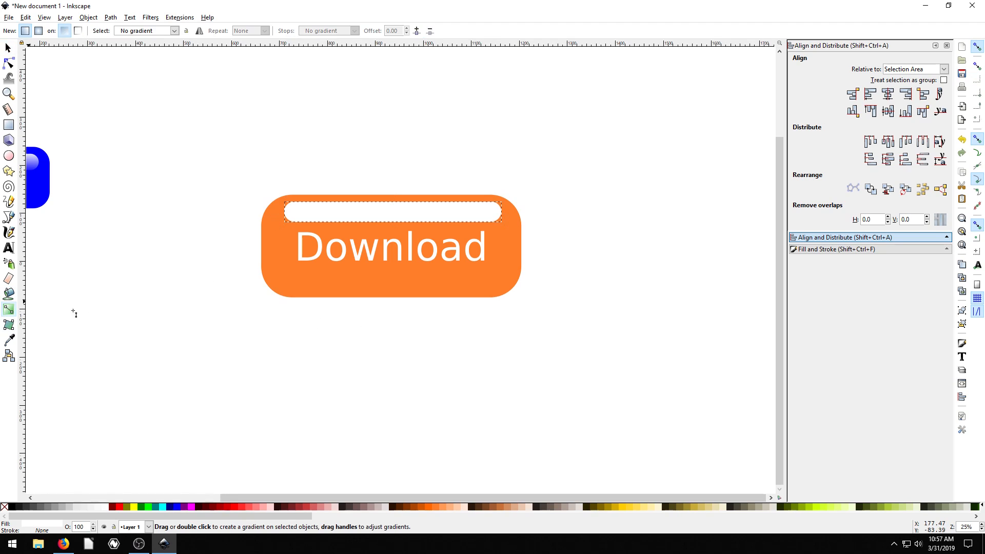
{"action": "mouse_move", "coordinate": [388, 188]}
{"action": "left_mouse_down"}
{"action": "mouse_move", "coordinate": [388, 256]}
{"action": "mouse_move", "coordinate": [385, 239]}
{"action": "left_mouse_up"}
{"action": "left_click", "coordinate": [8, 48]}
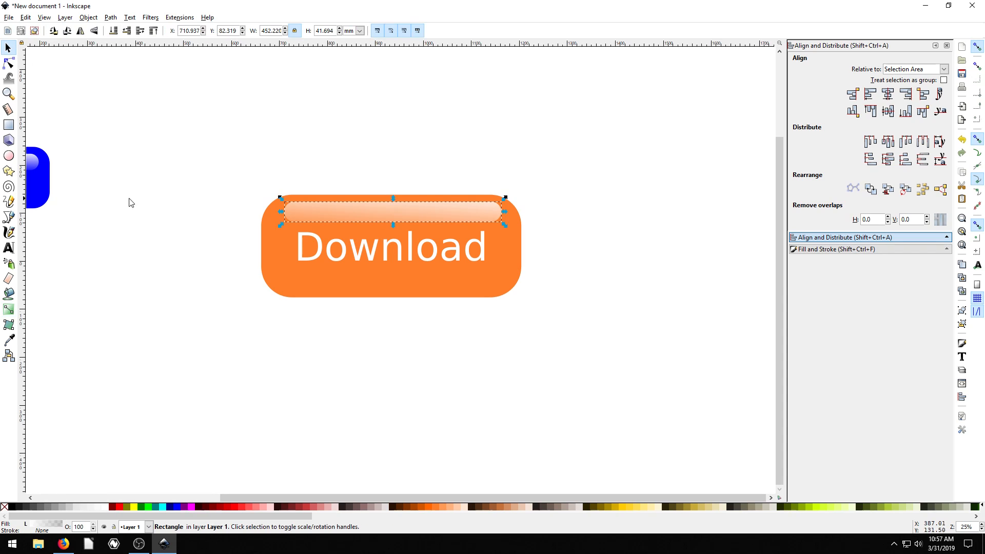
{"action": "left_click", "coordinate": [151, 230]}
{"action": "scroll", "coordinate": [175, 251], "scroll_direction": "down", "scroll_amount": 4}
{"action": "scroll", "coordinate": [157, 253], "scroll_direction": "up", "scroll_amount": 4}
{"action": "left_click_drag", "start_coordinate": [157, 263], "coordinate": [375, 257]}
{"action": "scroll", "coordinate": [387, 253], "scroll_direction": "left", "scroll_amount": 5}
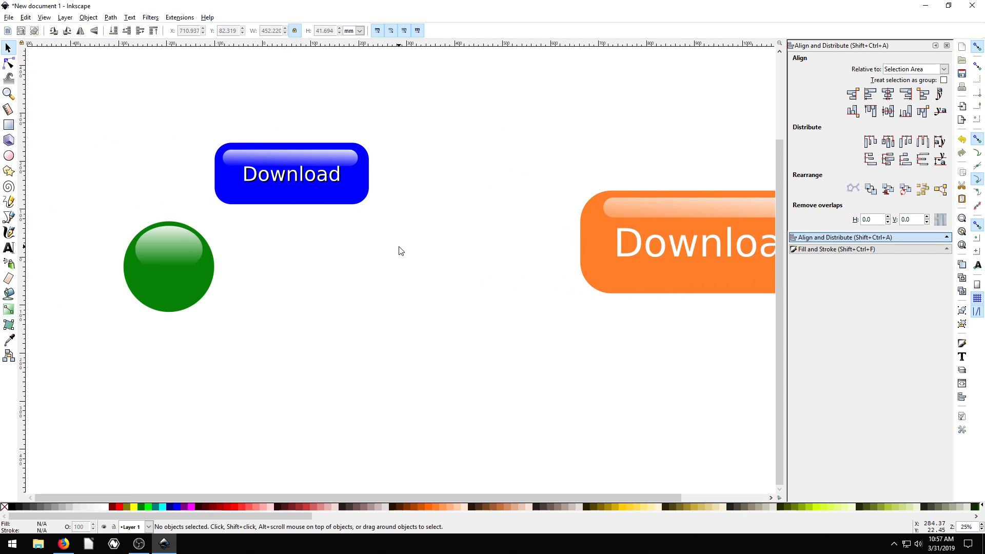
Shorten the orange button highlight's gradient by moving its end point up and its start point down toward the highlight's edges
{"action": "scroll", "coordinate": [307, 254], "scroll_direction": "right", "scroll_amount": 10}
{"action": "left_click", "coordinate": [484, 208]}
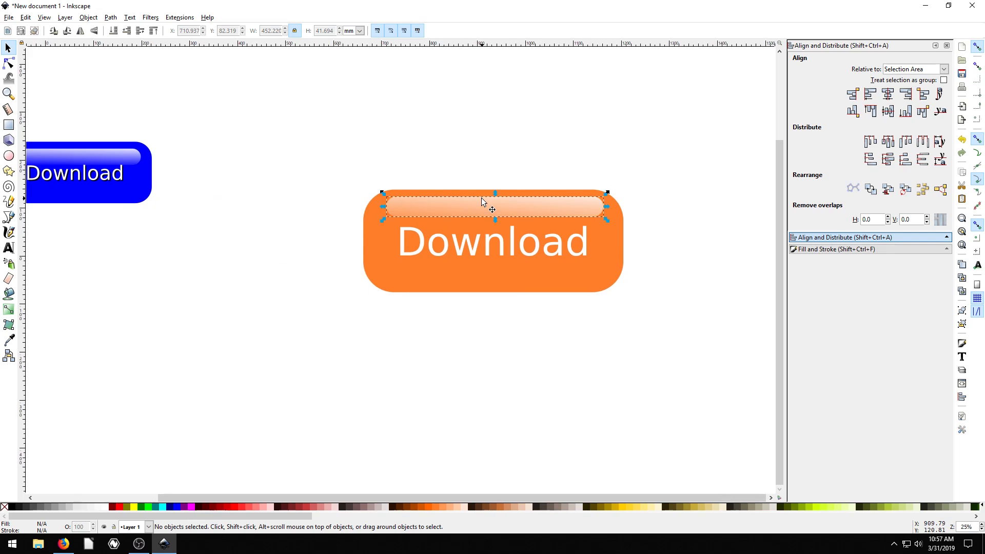
{"action": "left_click", "coordinate": [9, 309]}
{"action": "left_click_drag", "start_coordinate": [487, 235], "coordinate": [490, 229]}
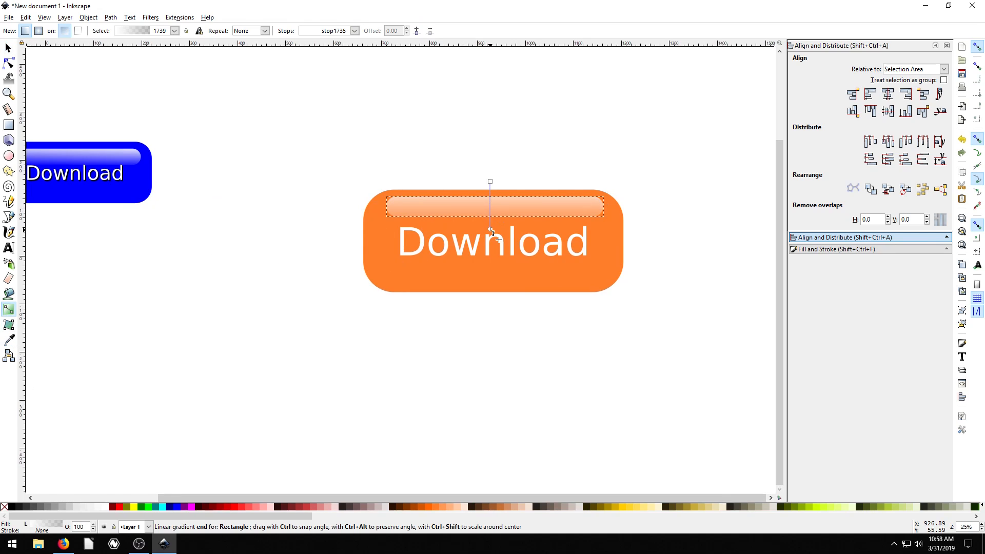
{"action": "left_click", "coordinate": [489, 225]}
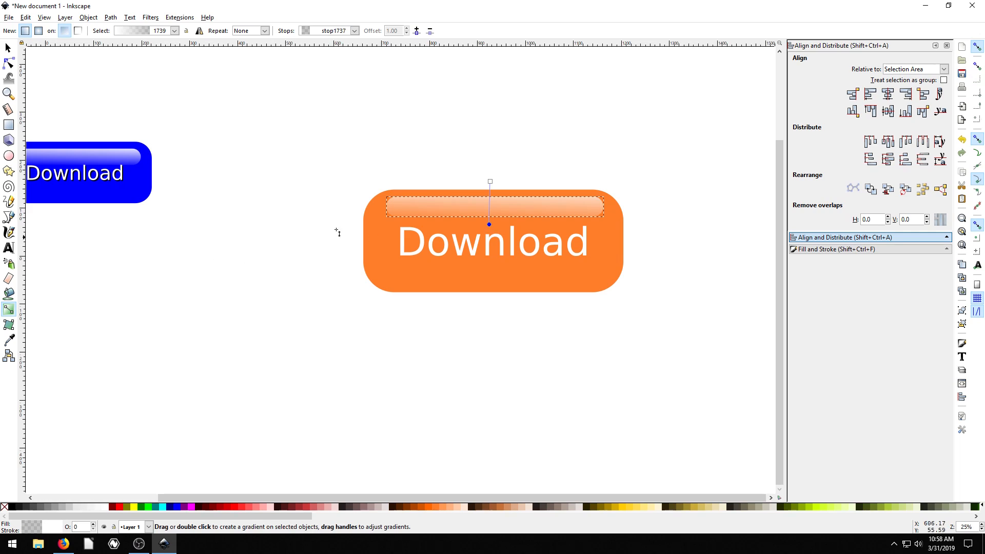
{"action": "mouse_move", "coordinate": [488, 182]}
{"action": "left_mouse_down"}
{"action": "mouse_move", "coordinate": [492, 200]}
{"action": "mouse_move", "coordinate": [489, 192]}
{"action": "left_mouse_up"}
{"action": "left_click", "coordinate": [210, 299]}
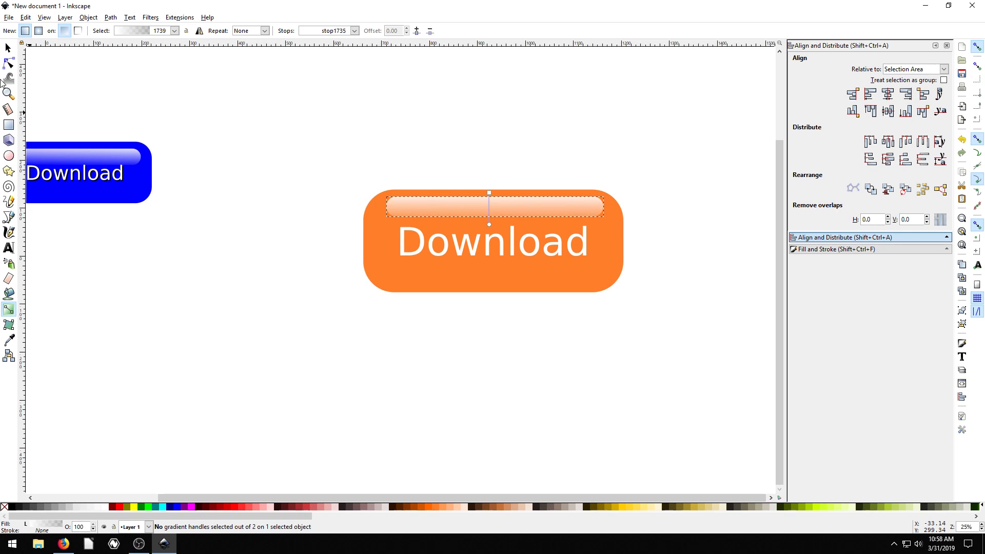
{"action": "left_click", "coordinate": [8, 48]}
{"action": "left_click", "coordinate": [248, 318]}
{"action": "scroll", "coordinate": [255, 308], "scroll_direction": "down", "scroll_amount": 3}
{"action": "scroll", "coordinate": [265, 303], "scroll_direction": "up", "scroll_amount": 3}
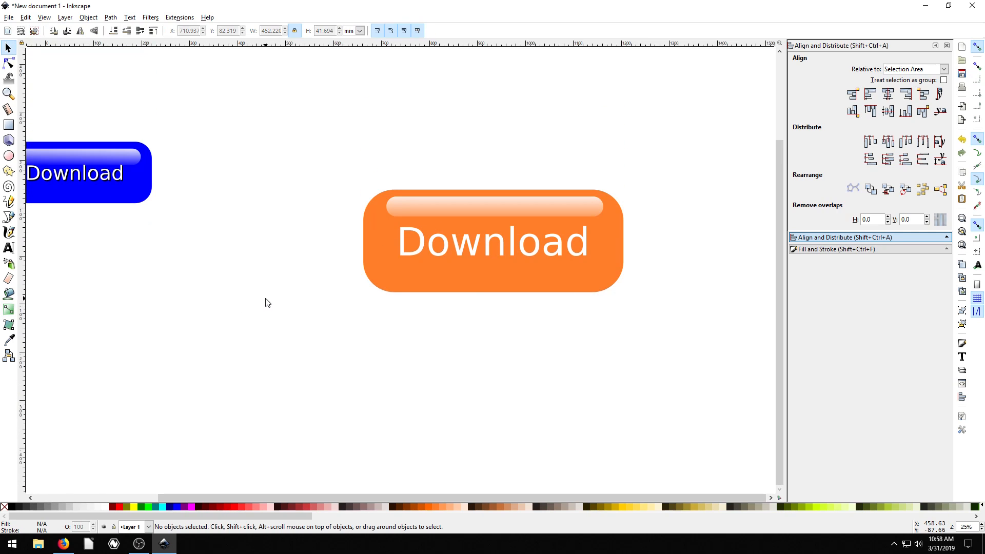
Draw a rectangle about 1745 × 1479 mm covering the whole orange button and fill it light gray
{"action": "scroll", "coordinate": [397, 287], "scroll_direction": "down", "scroll_amount": 4}
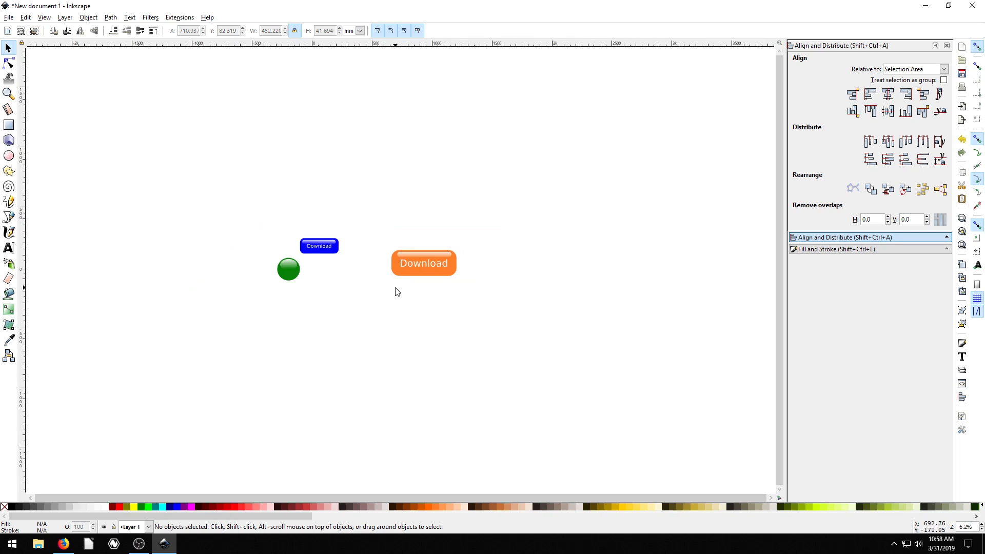
{"action": "scroll", "coordinate": [403, 282], "scroll_direction": "up", "scroll_amount": 2}
{"action": "scroll", "coordinate": [410, 280], "scroll_direction": "down", "scroll_amount": 2}
{"action": "scroll", "coordinate": [405, 272], "scroll_direction": "up", "scroll_amount": 1}
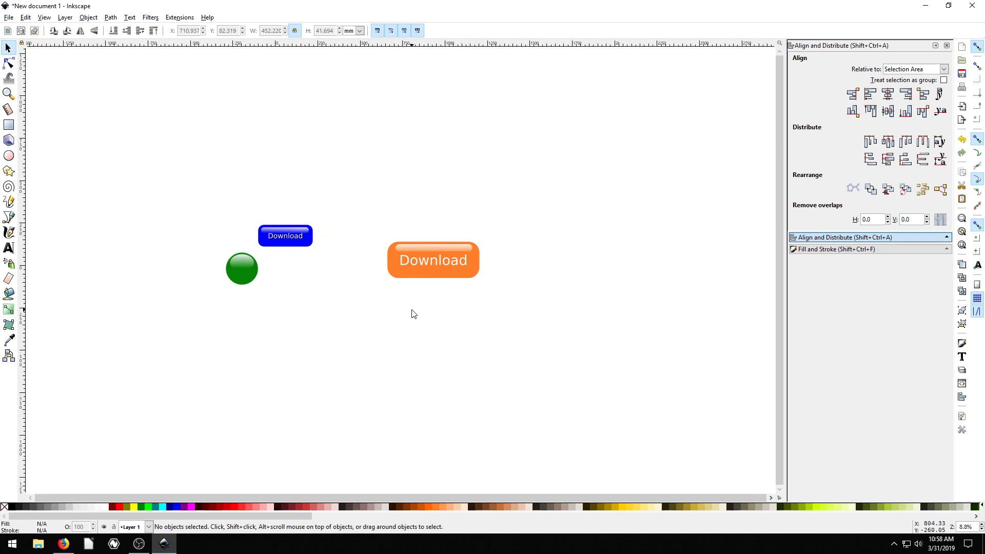
{"action": "left_click", "coordinate": [9, 125]}
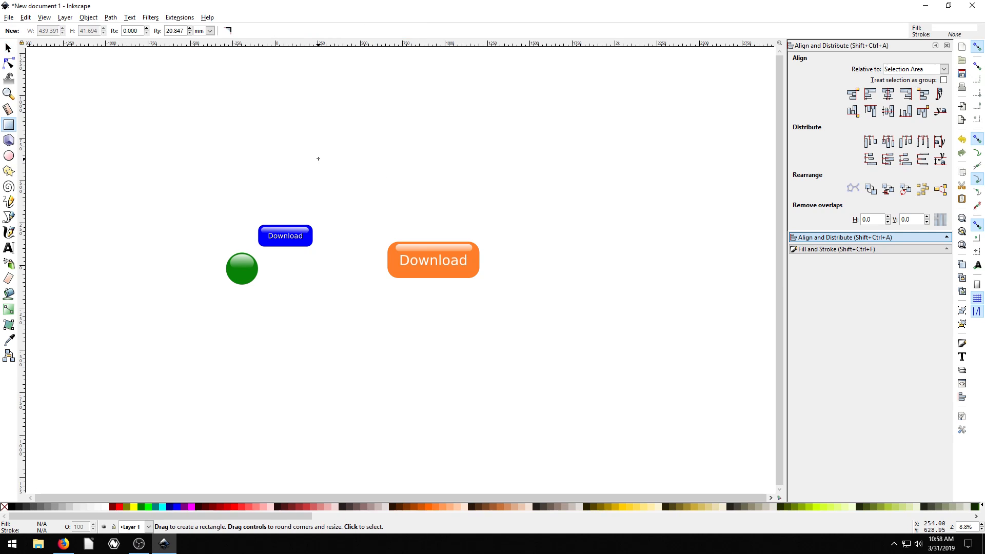
{"action": "left_click_drag", "start_coordinate": [313, 141], "coordinate": [608, 392]}
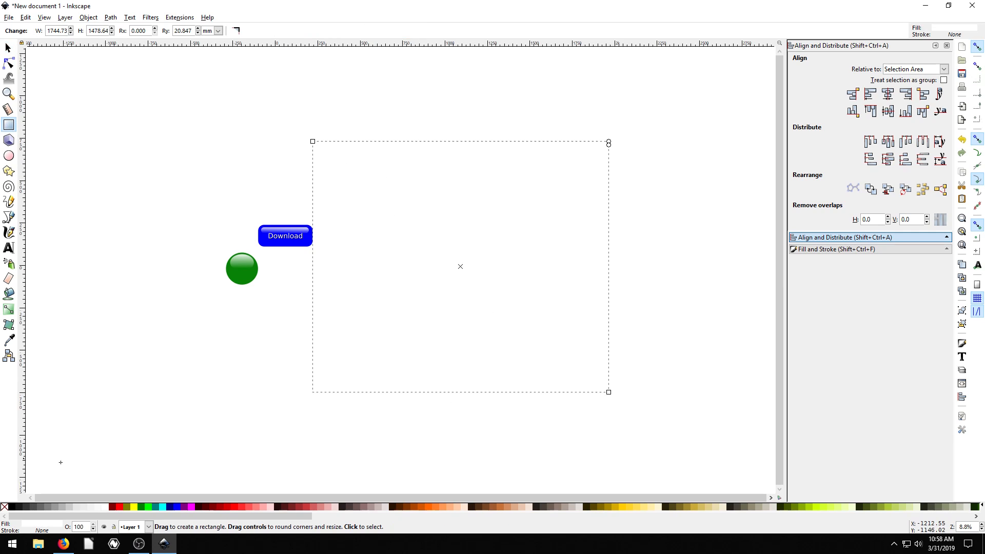
{"action": "left_click", "coordinate": [62, 507]}
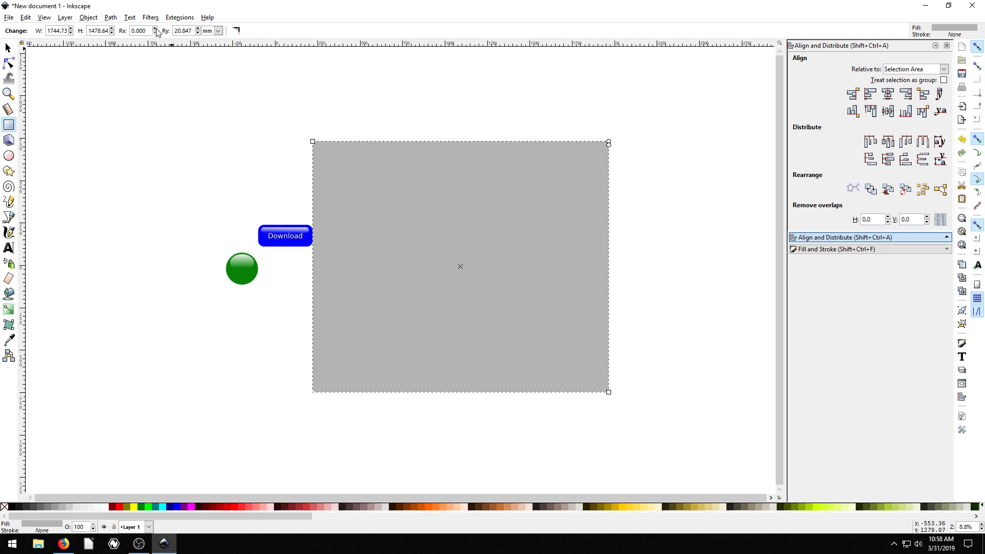
Lower the large rectangle to the bottom, behind the orange button, and change its fill to black
{"action": "left_click", "coordinate": [8, 48]}
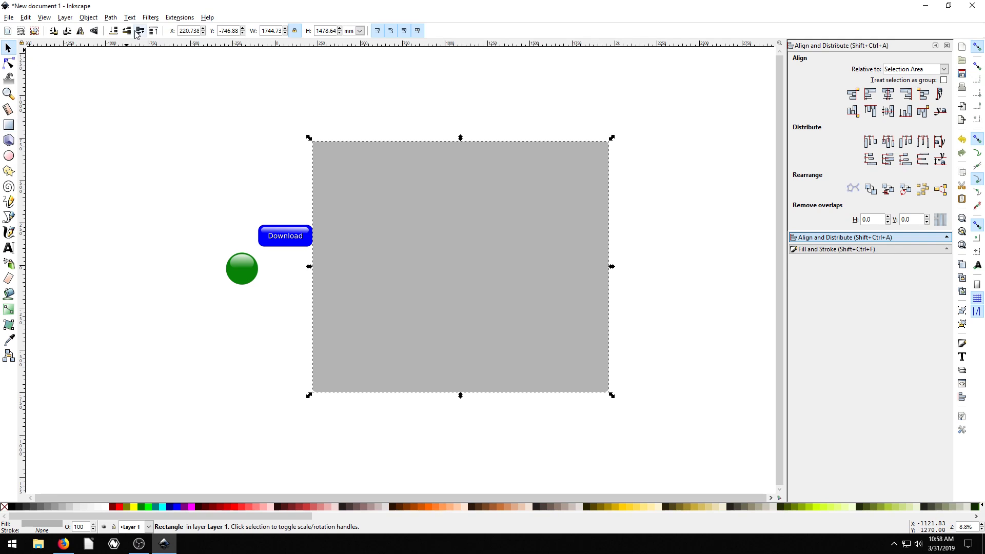
{"action": "left_click", "coordinate": [114, 31]}
{"action": "scroll", "coordinate": [364, 284], "scroll_direction": "up", "scroll_amount": 4}
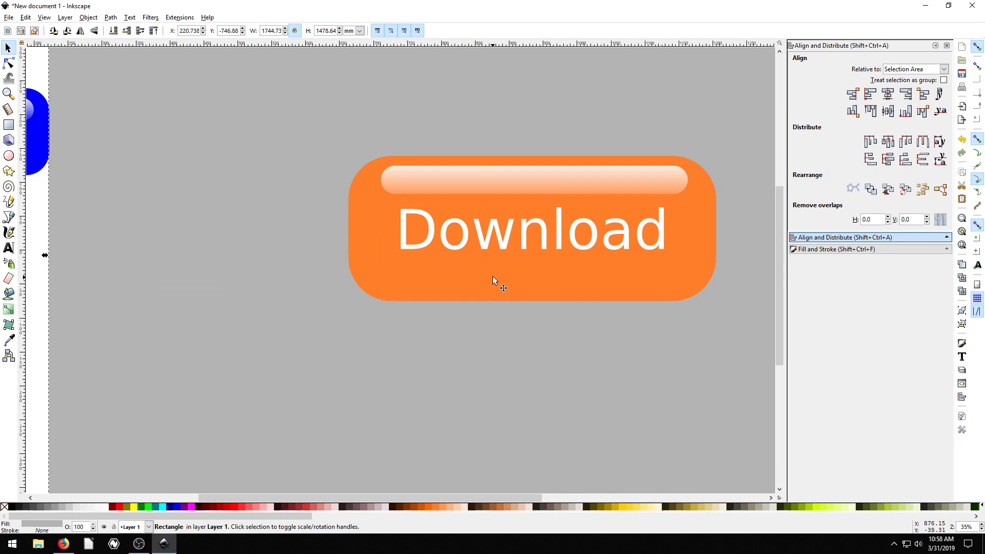
{"action": "scroll", "coordinate": [492, 280], "scroll_direction": "down", "scroll_amount": 1}
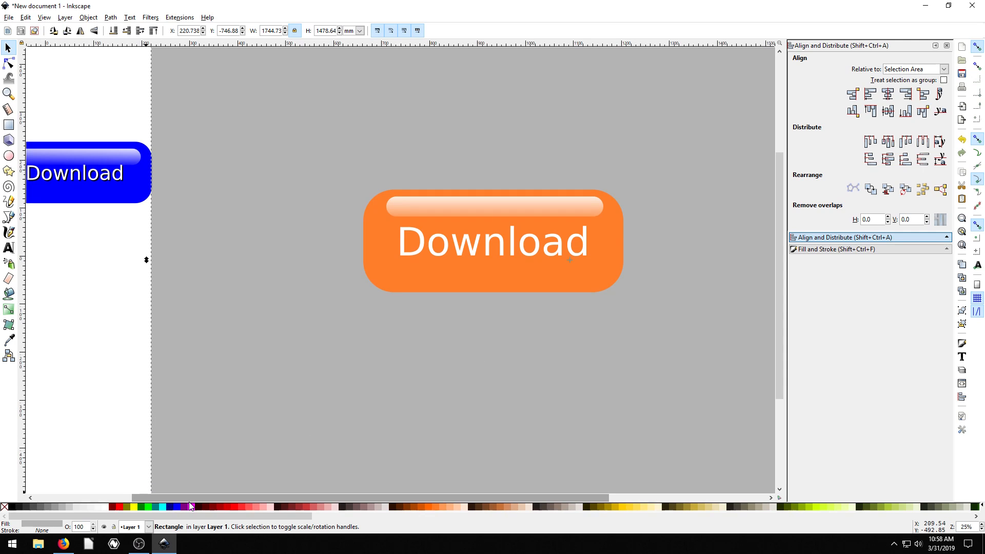
{"action": "left_click", "coordinate": [13, 507]}
{"action": "scroll", "coordinate": [554, 345], "scroll_direction": "right", "scroll_amount": 3}
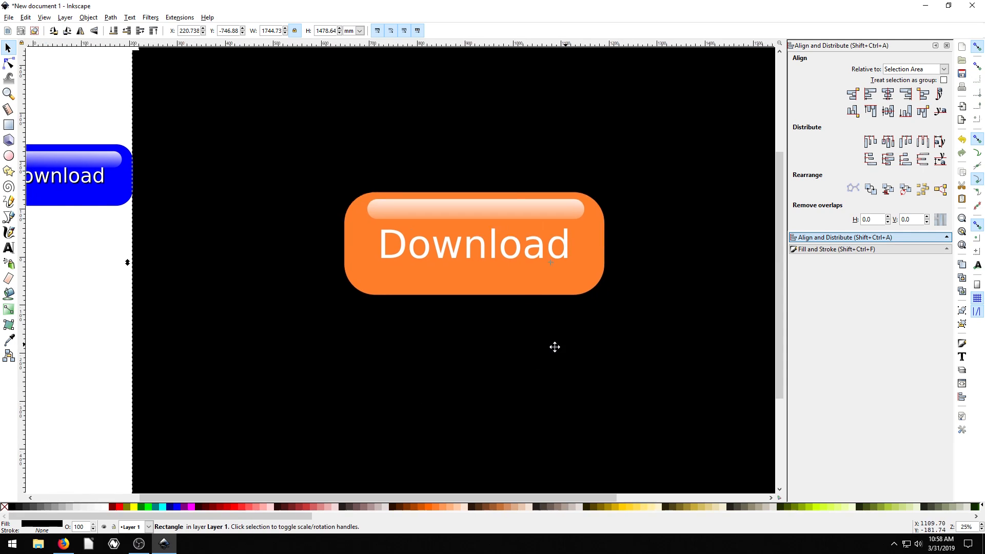
{"action": "scroll", "coordinate": [409, 316], "scroll_direction": "up", "scroll_amount": 2}
{"action": "scroll", "coordinate": [406, 323], "scroll_direction": "down", "scroll_amount": 1}
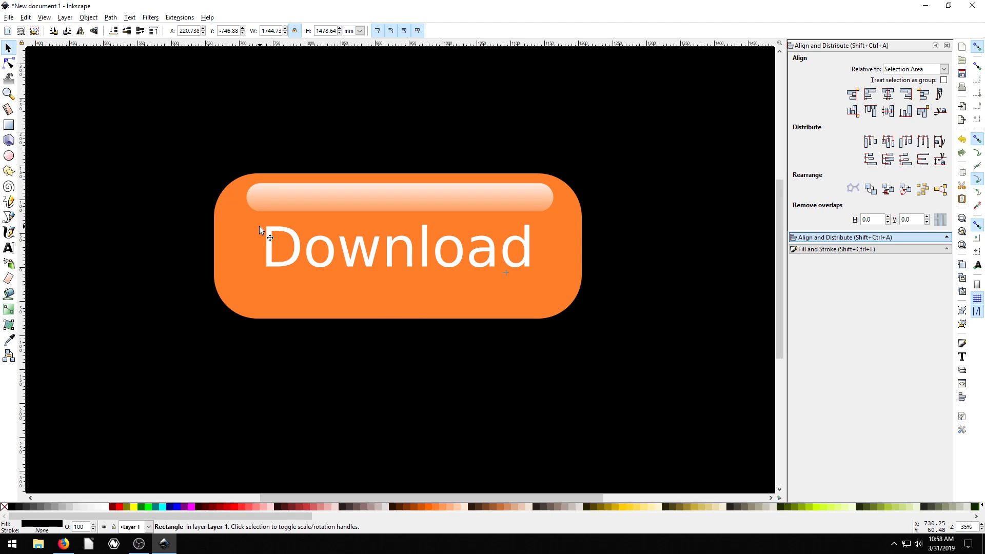
Duplicate the white Download text on the orange button in place and fill the copy black
{"action": "left_click", "coordinate": [7, 46]}
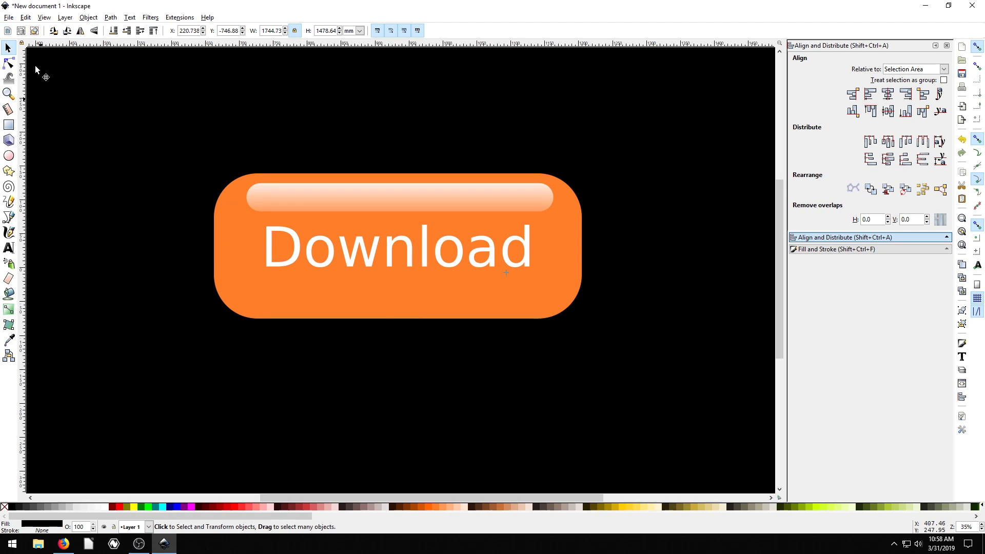
{"action": "left_click", "coordinate": [269, 248]}
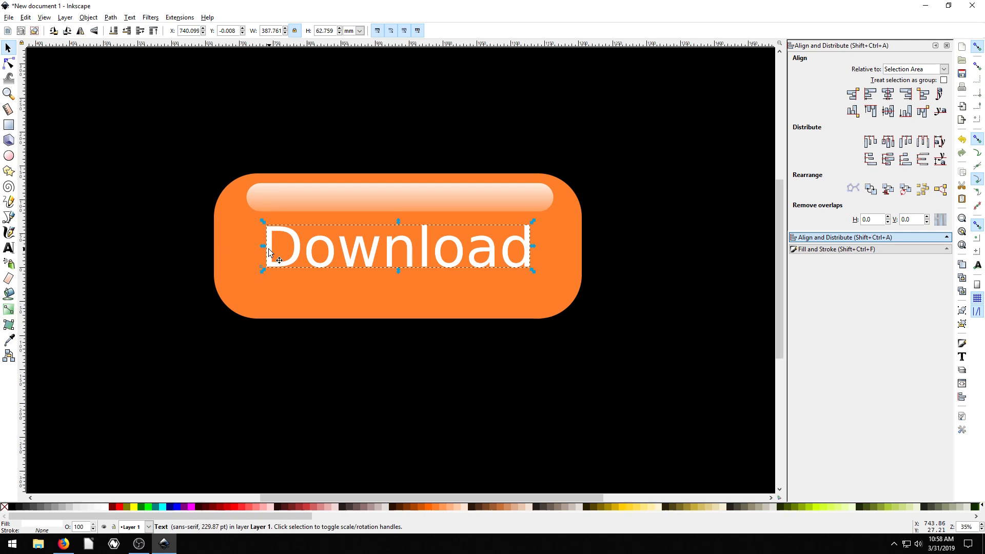
{"action": "left_click_drag", "start_coordinate": [296, 249], "coordinate": [281, 264]}
{"action": "key", "text": "ctrl+z"}
{"action": "left_click", "coordinate": [14, 506]}
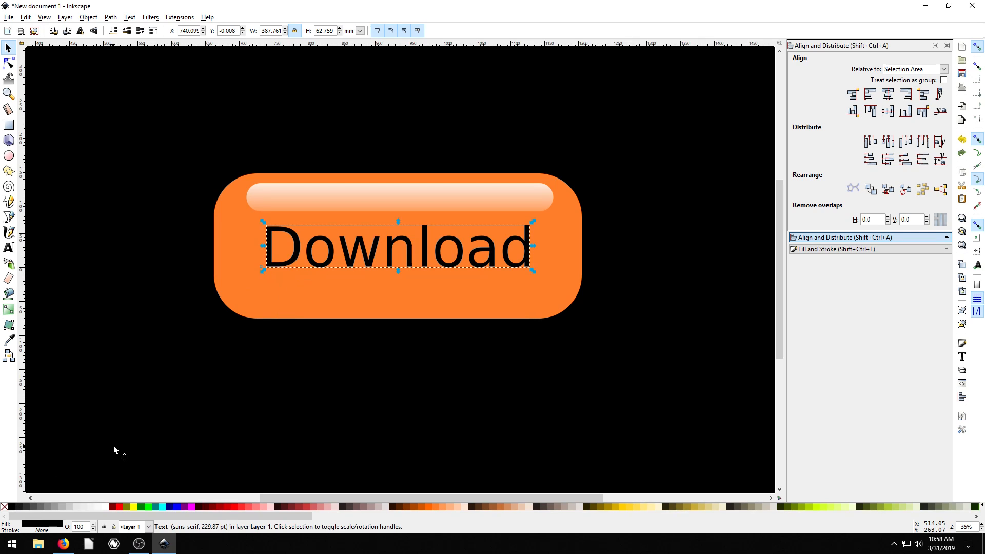
Nudge the black text copy about 2 mm right and 2.6 mm down, and lower it behind the white text
{"action": "key", "text": "Down"}
{"action": "key", "text": "Down"}
{"action": "key", "text": "Down"}
{"action": "key", "text": "Down"}
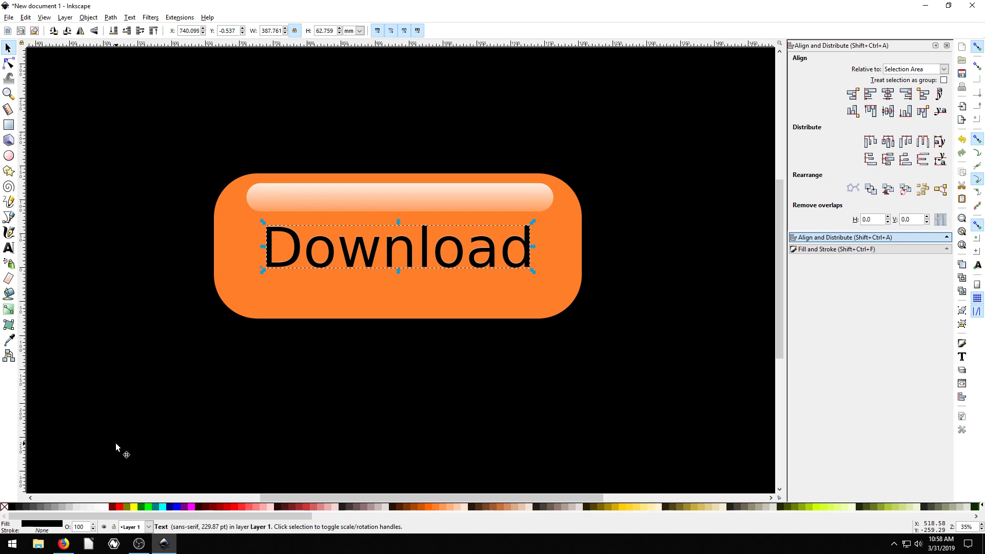
{"action": "key", "text": "Right"}
{"action": "key", "text": "Right"}
{"action": "key", "text": "Right"}
{"action": "key", "text": "Right"}
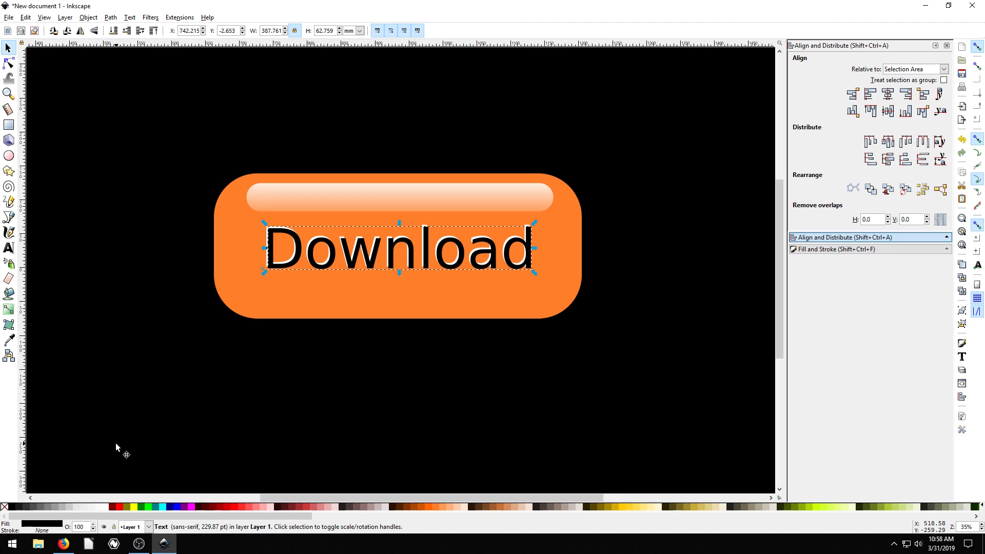
{"action": "left_click", "coordinate": [127, 31]}
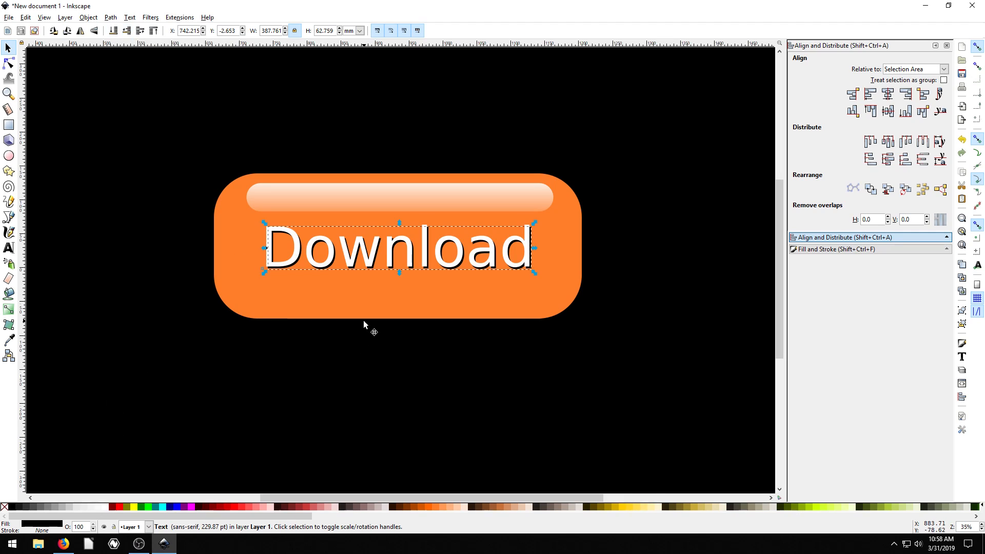
Nudge the black shadow text about 1.6 mm further right and 1.6 mm further down
{"action": "key", "text": "Down"}
{"action": "key", "text": "Down"}
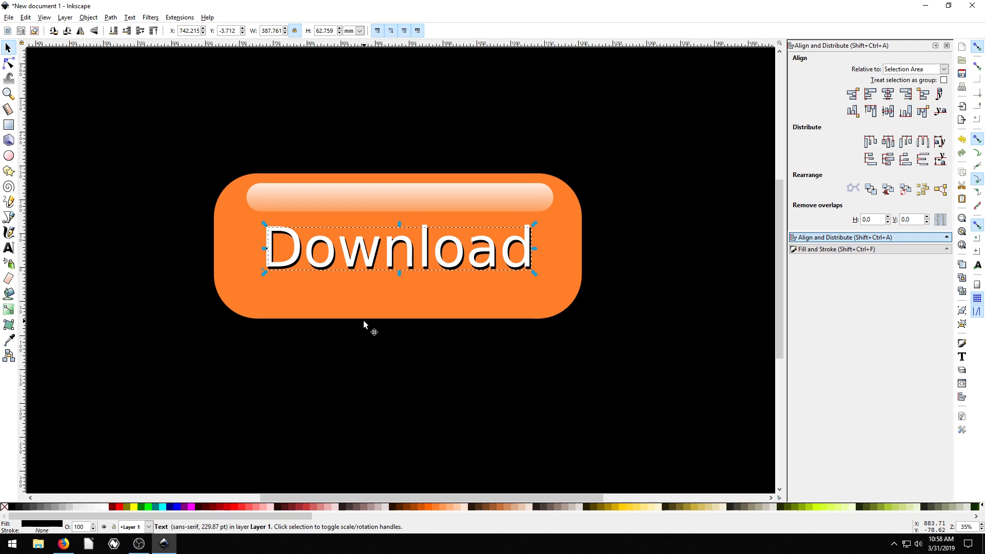
{"action": "key", "text": "Down"}
{"action": "key", "text": "Down"}
{"action": "key", "text": "Down"}
{"action": "key", "text": "Right"}
{"action": "key", "text": "Right"}
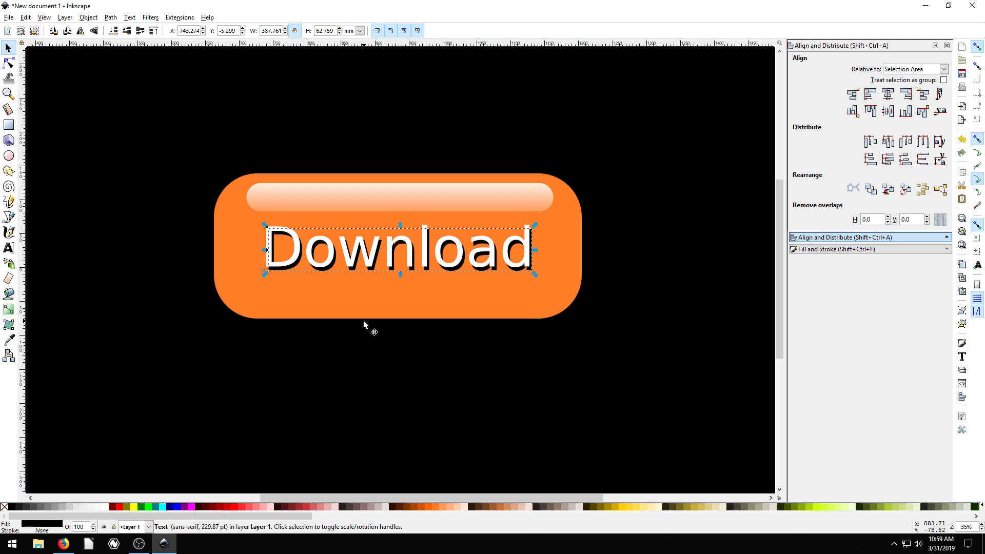
{"action": "key", "text": "Up"}
{"action": "key", "text": "Right"}
{"action": "key", "text": "Up"}
{"action": "left_click", "coordinate": [236, 345]}
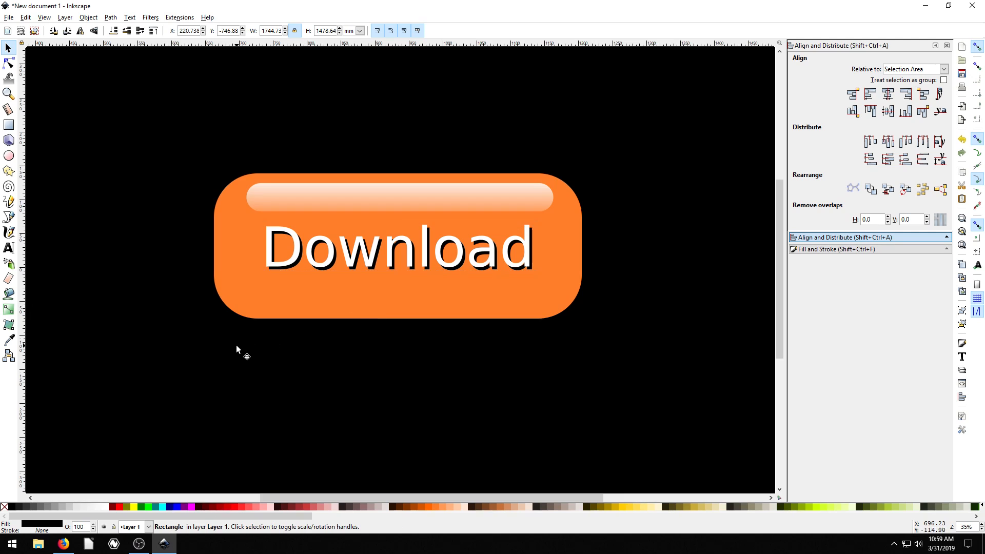
Select the black shadow text behind the white Download text and give it a slight blur in Fill and Stroke
{"action": "key", "text": "minus"}
{"action": "key", "text": "minus"}
{"action": "key", "text": "minus"}
{"action": "key", "text": "plus"}
{"action": "key", "text": "plus"}
{"action": "key", "text": "plus"}
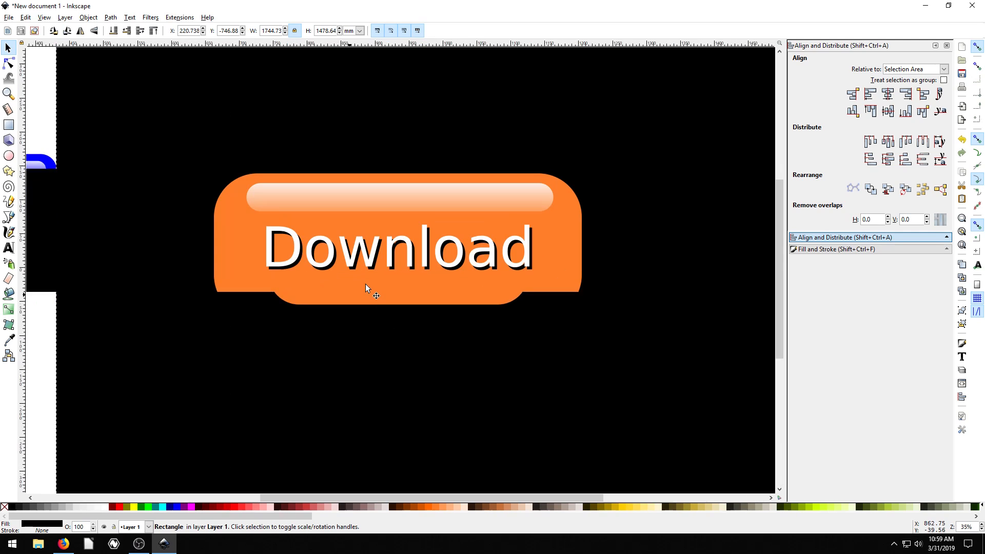
{"action": "left_click", "coordinate": [324, 271]}
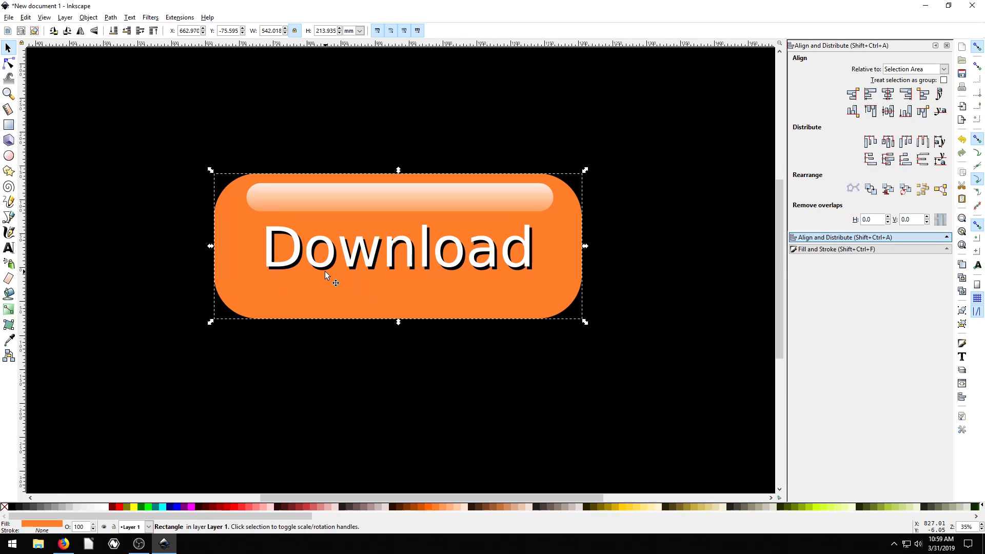
{"action": "left_click", "coordinate": [332, 266], "text": "alt"}
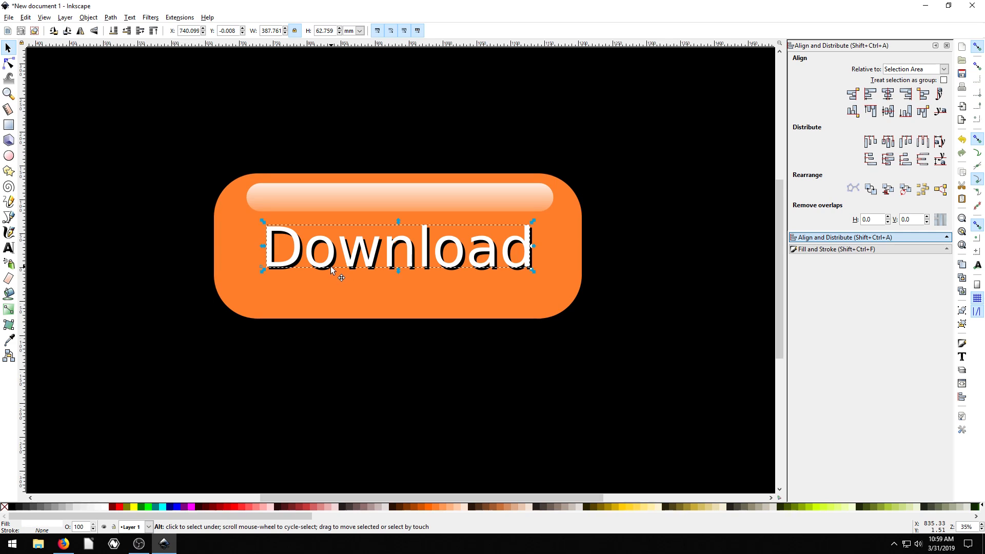
{"action": "left_click_drag", "start_coordinate": [334, 266], "coordinate": [336, 269]}
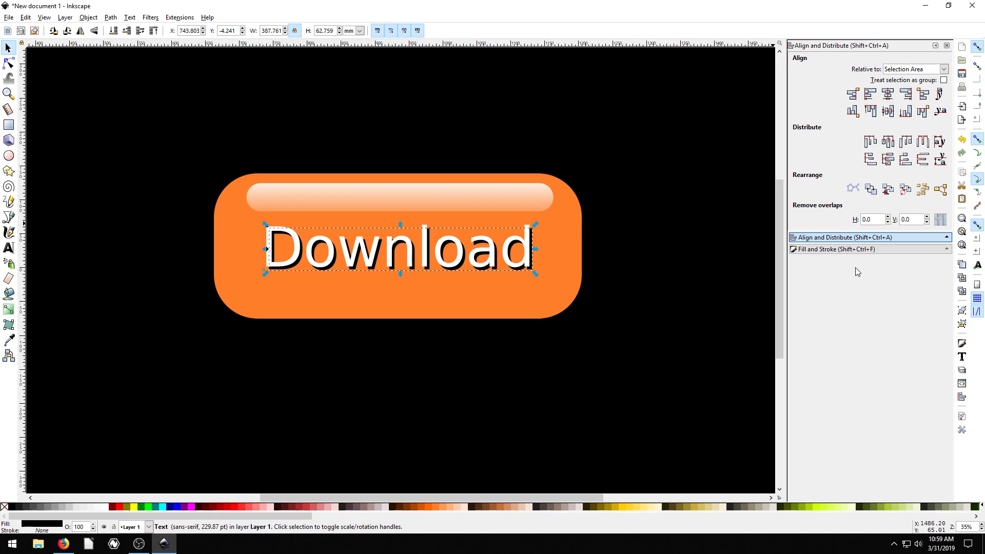
{"action": "left_click", "coordinate": [846, 249]}
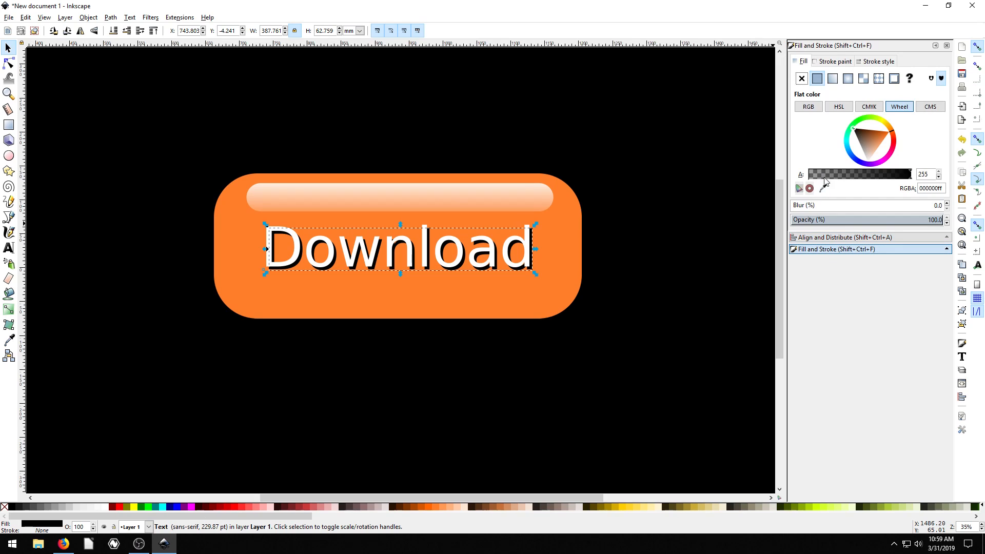
{"action": "left_click", "coordinate": [795, 206]}
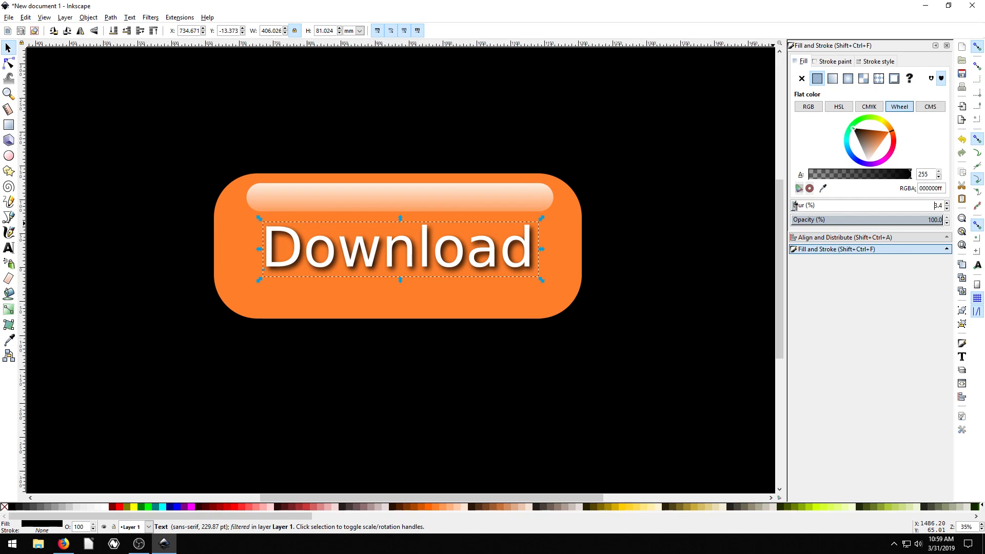
{"action": "left_click_drag", "start_coordinate": [793, 205], "coordinate": [798, 203]}
{"action": "left_click", "coordinate": [424, 370]}
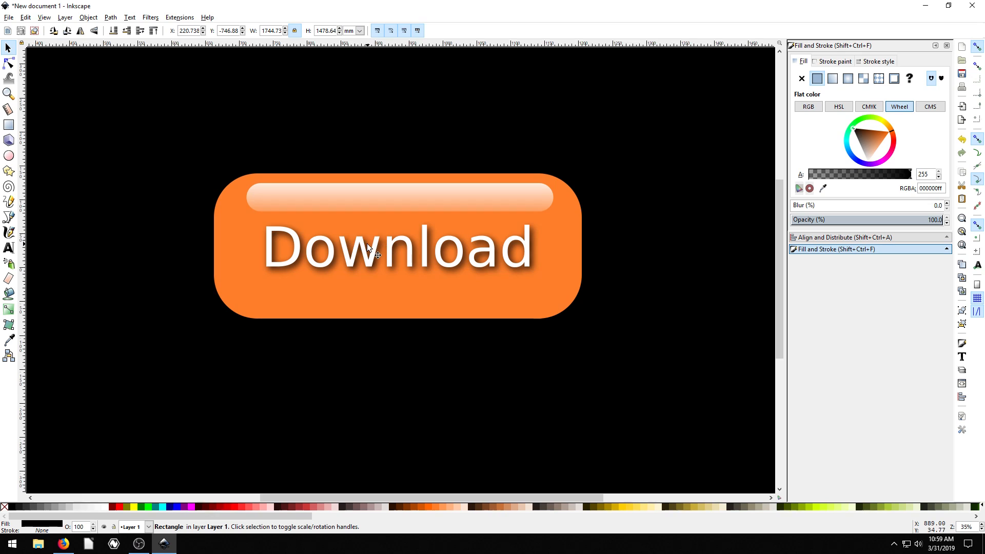
Duplicate the gradient highlight and move the copy below the text, along the orange button's lower edge
{"action": "key", "text": "minus"}
{"action": "key", "text": "minus"}
{"action": "key", "text": "plus"}
{"action": "key", "text": "plus"}
{"action": "left_click", "coordinate": [349, 190]}
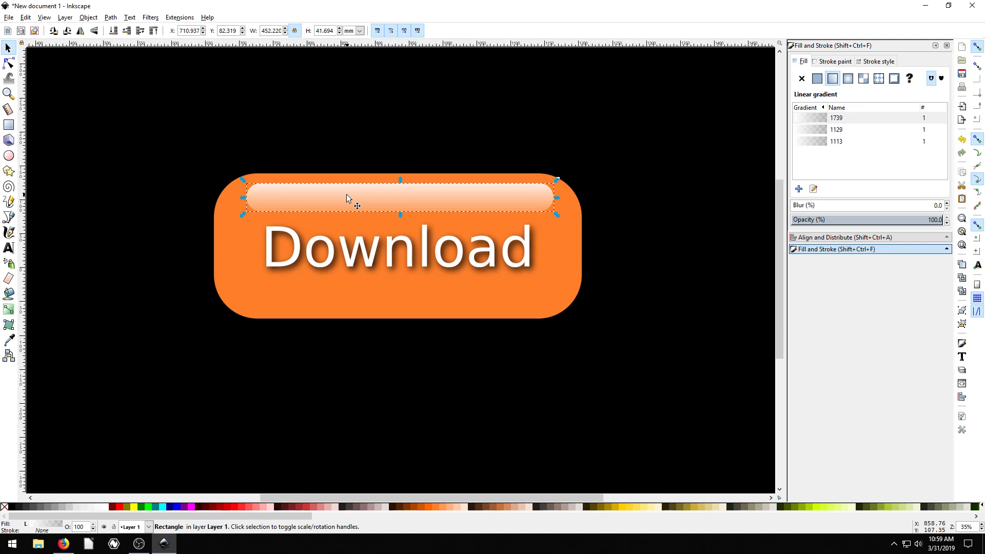
{"action": "key", "text": "ctrl+d"}
{"action": "left_click_drag", "start_coordinate": [355, 193], "coordinate": [368, 297]}
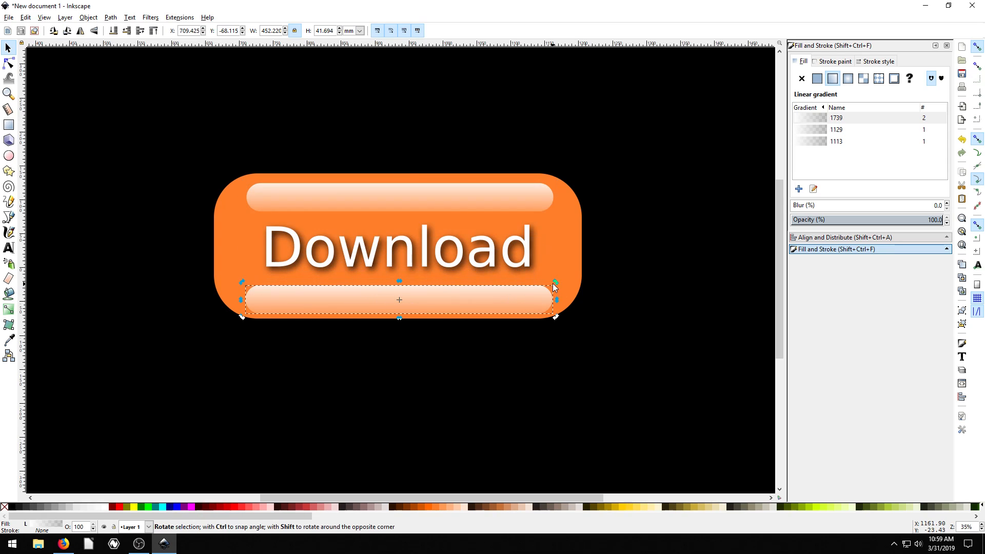